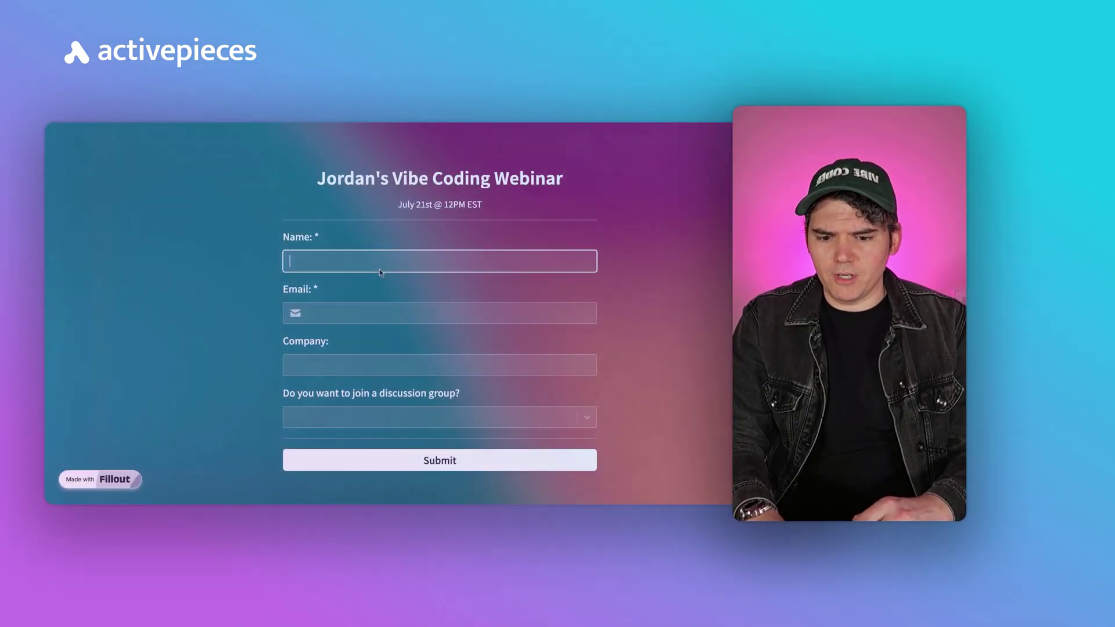
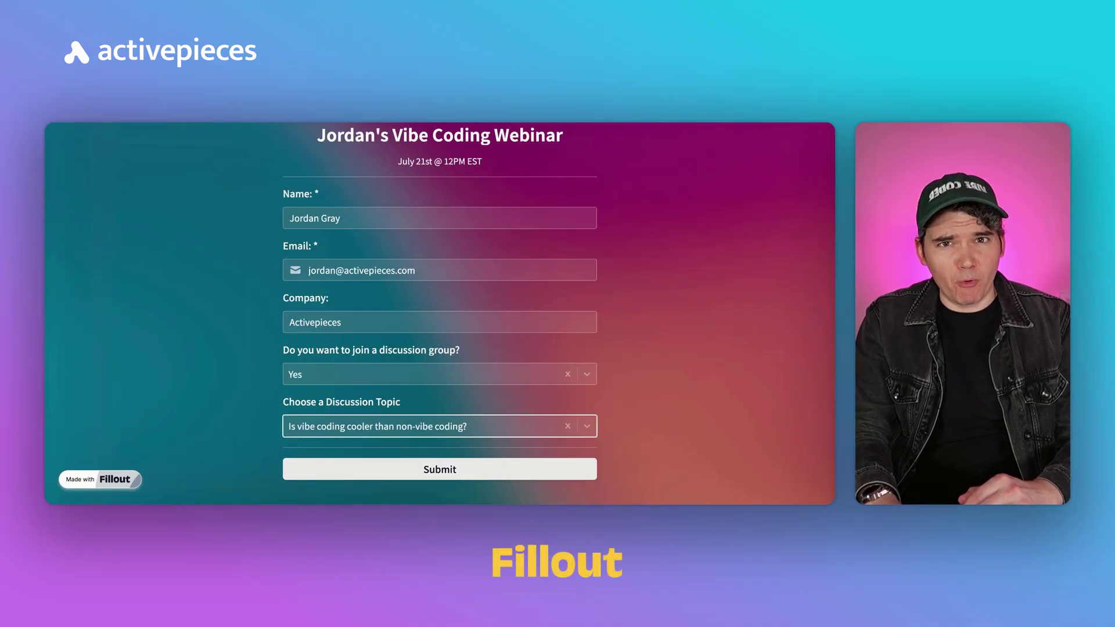
Submit the webinar registration with the attendee's name, company Activepieces, and Yes to the vibe coding discussion group.
{"action": "left_click", "coordinate": [439, 469]}
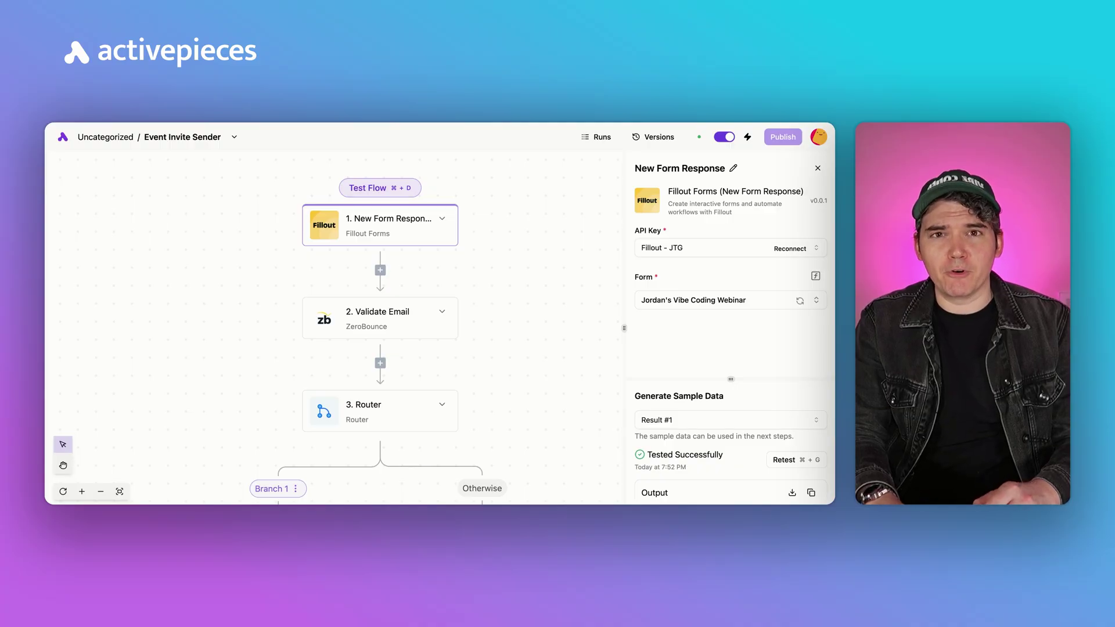
Review the Validate Email, Router, Add Attendees to Event and Send Email steps, then view the email Body's data.
{"action": "left_click", "coordinate": [454, 318]}
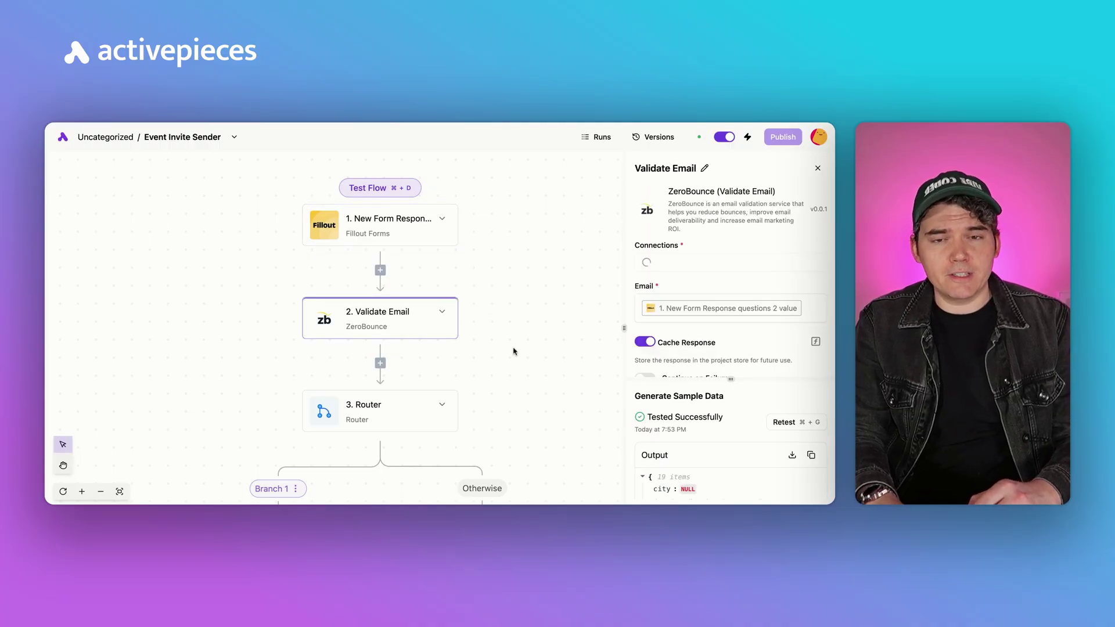
{"action": "scroll", "coordinate": [497, 337], "scroll_direction": "down", "scroll_amount": 5}
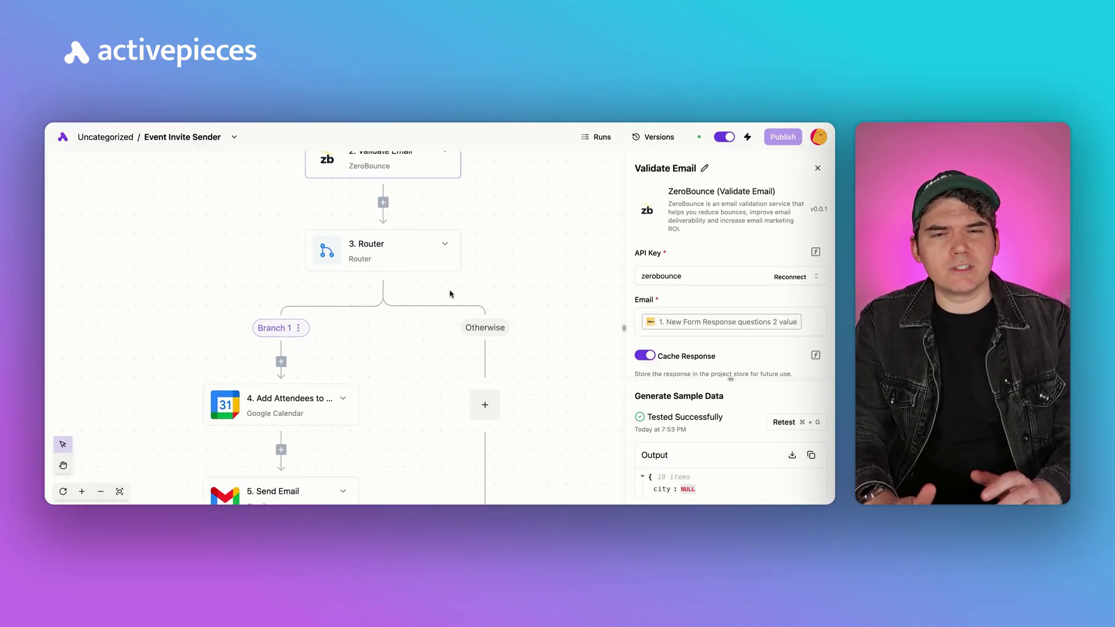
{"action": "left_click", "coordinate": [406, 249]}
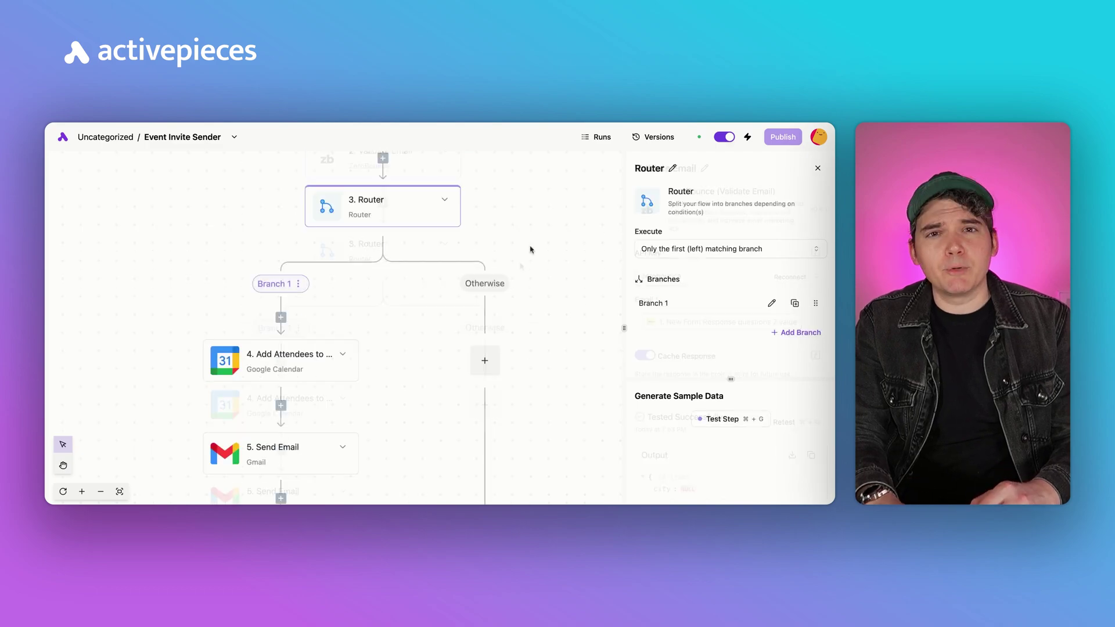
{"action": "left_click", "coordinate": [322, 364]}
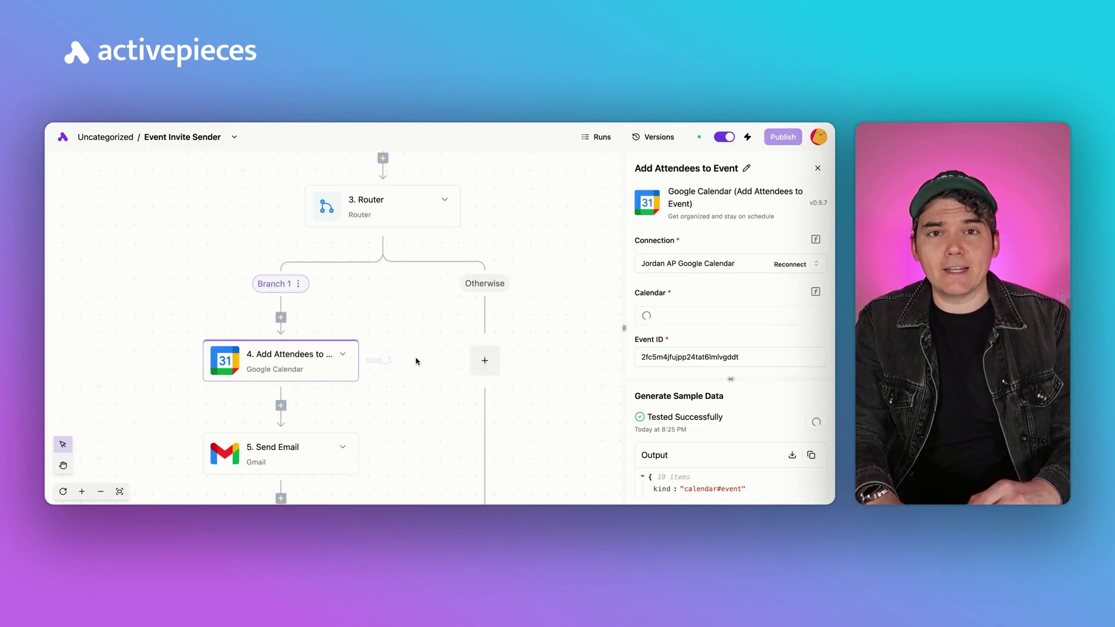
{"action": "scroll", "coordinate": [416, 361], "scroll_direction": "down", "scroll_amount": 2}
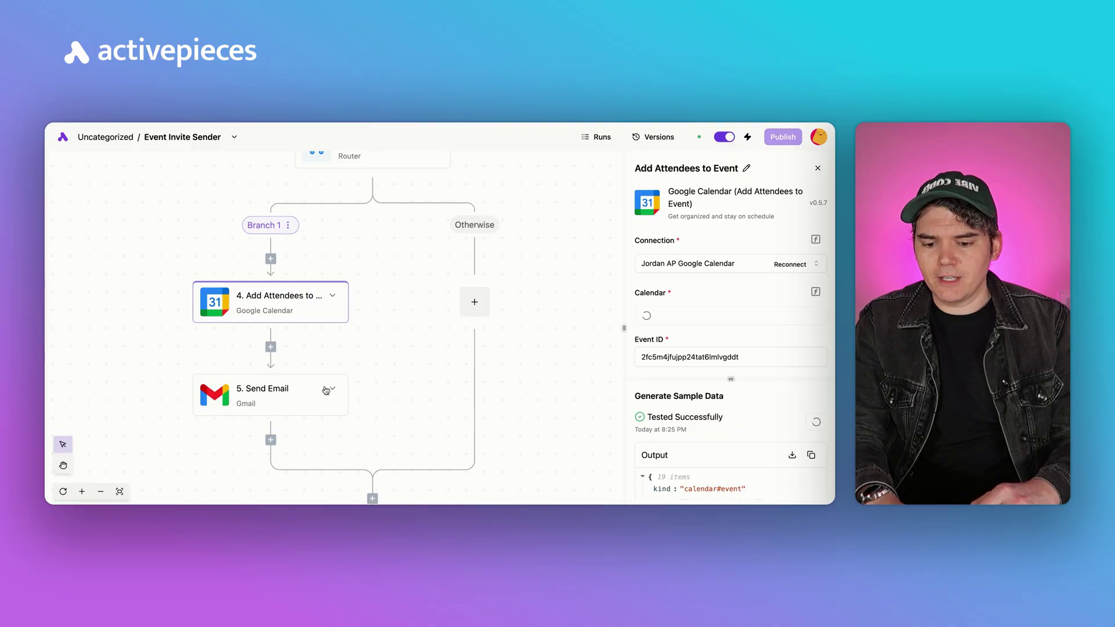
{"action": "left_click", "coordinate": [284, 400]}
{"action": "scroll", "coordinate": [722, 359], "scroll_direction": "down", "scroll_amount": 10}
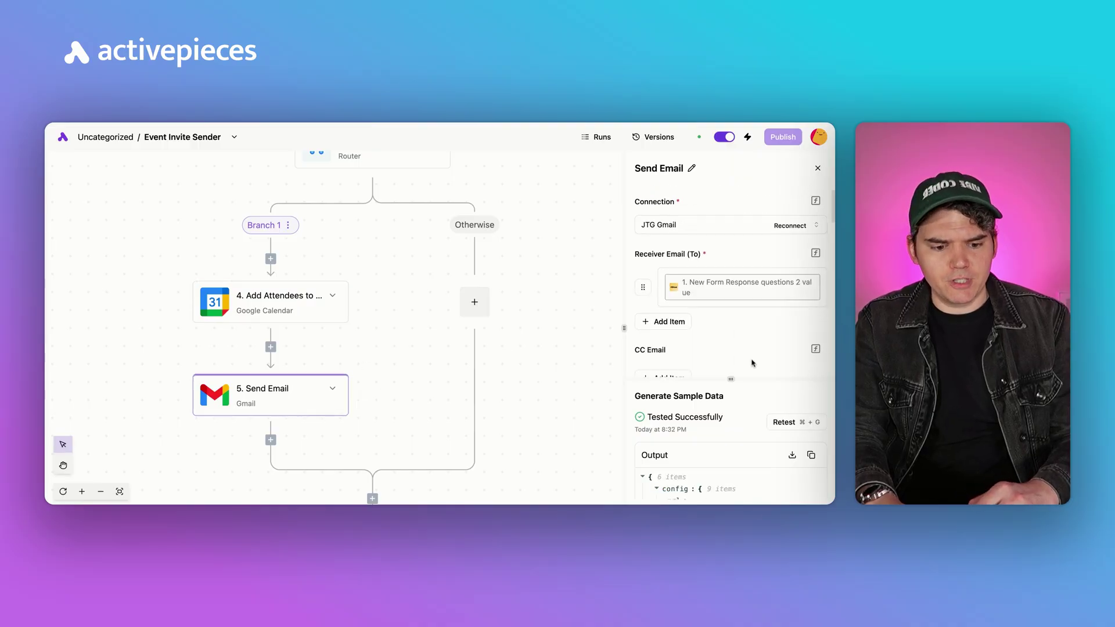
{"action": "left_click", "coordinate": [749, 275]}
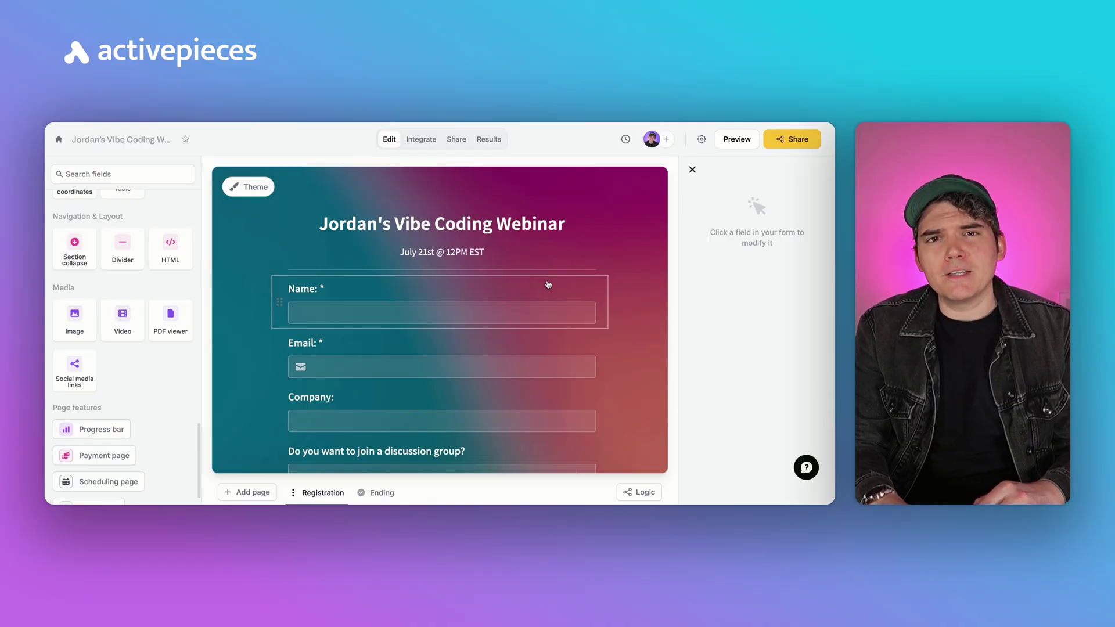
Inspect the form's 'Webinar' heading and the date line below it without editing them.
{"action": "left_click", "coordinate": [492, 235]}
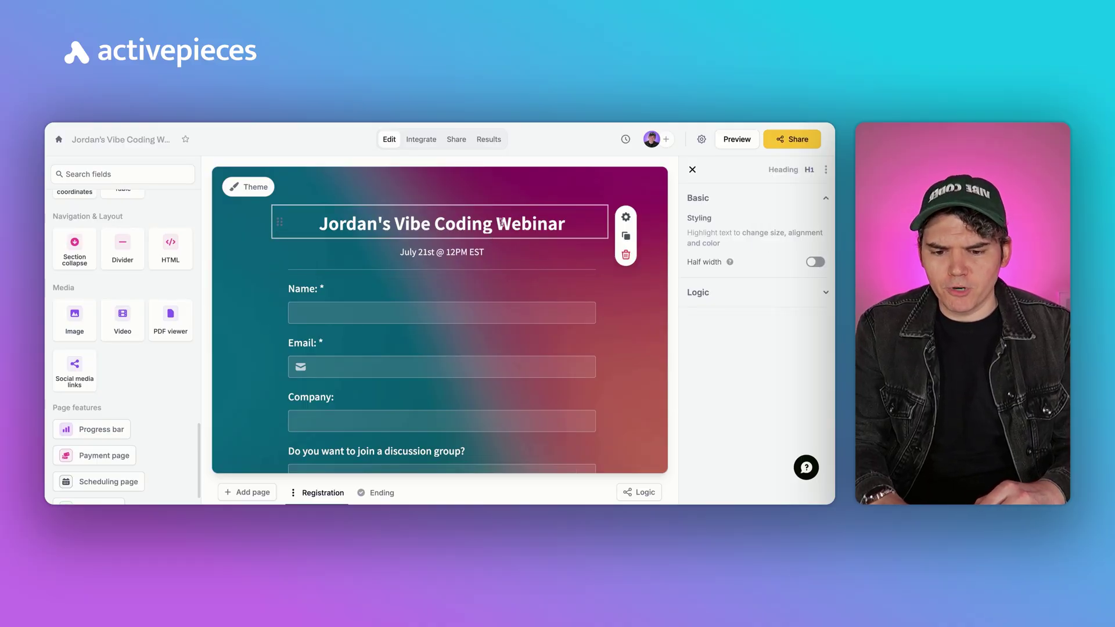
{"action": "double_click", "coordinate": [503, 223]}
{"action": "left_click", "coordinate": [555, 250]}
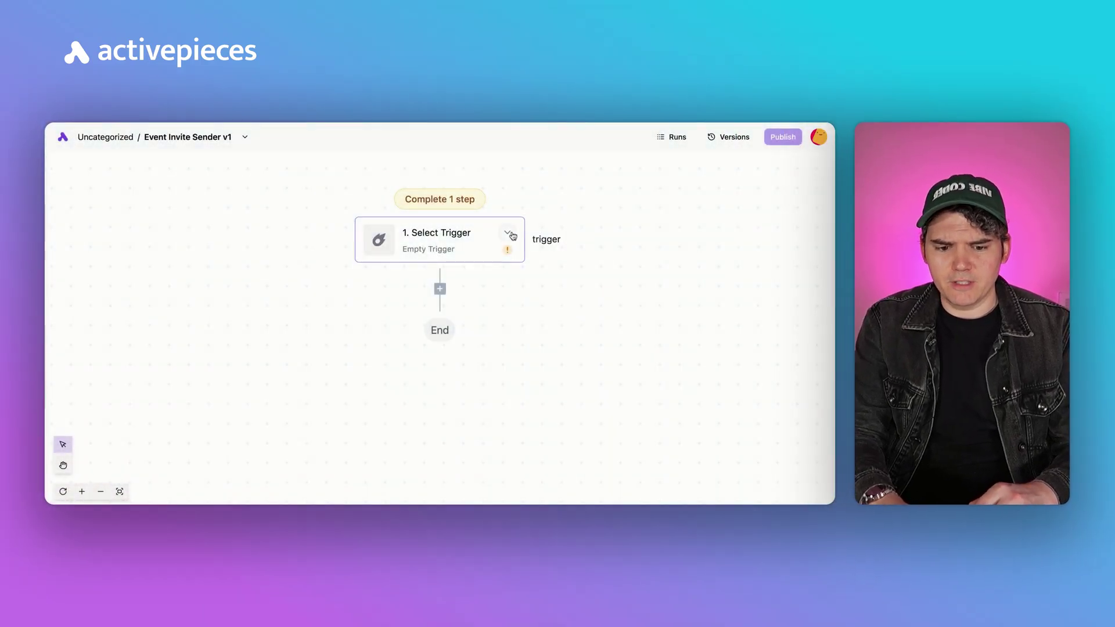
Set the flow's trigger to Fillout Forms New Form Response.
{"action": "left_click", "coordinate": [505, 239]}
{"action": "type", "text": "fillout"}
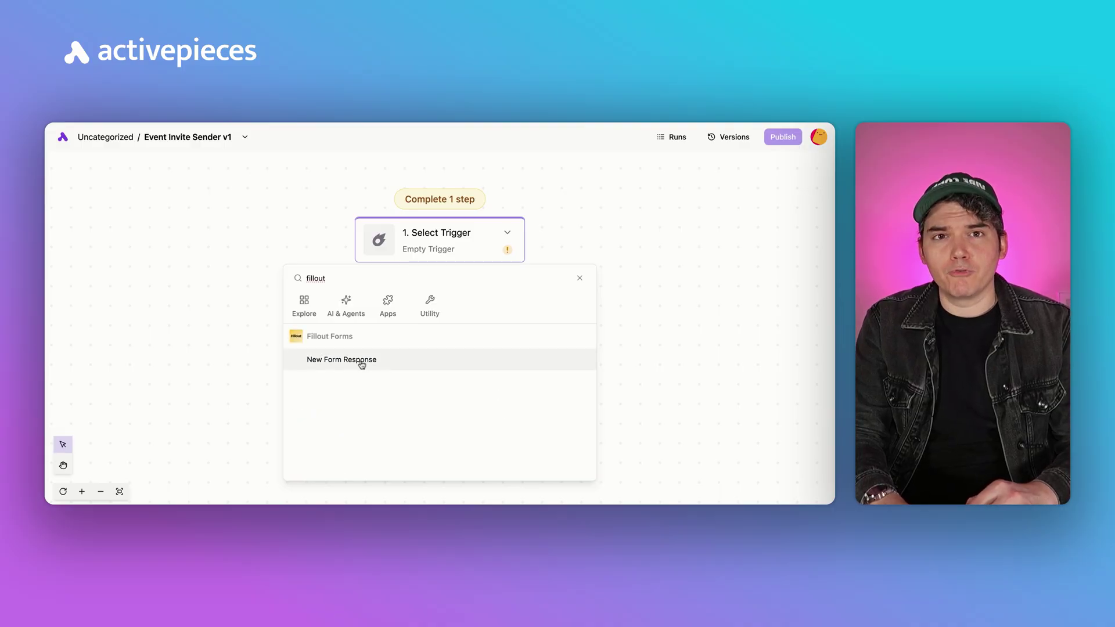
{"action": "left_click", "coordinate": [362, 361]}
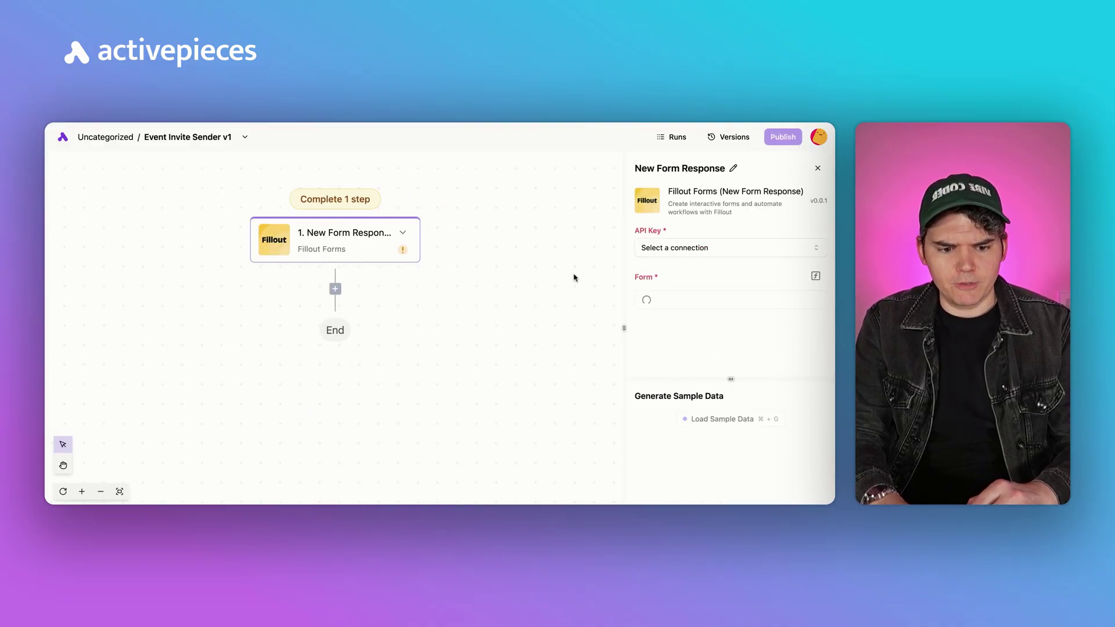
Check the Fillout connections, then find the API key under Fillout's organization Developer settings.
{"action": "left_click", "coordinate": [730, 248]}
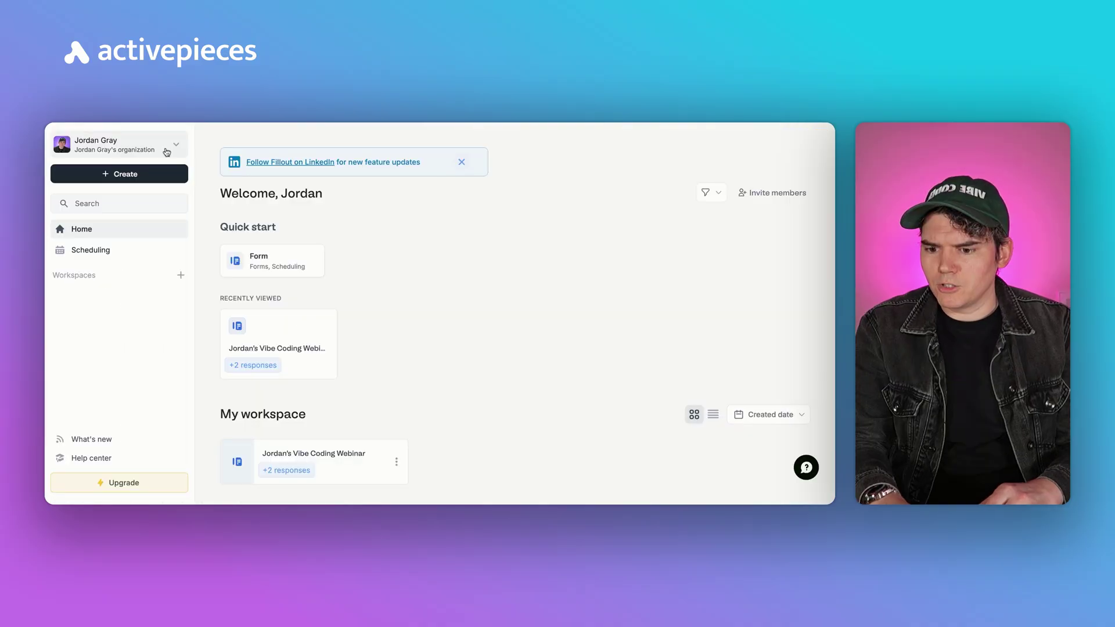
{"action": "left_click", "coordinate": [167, 148]}
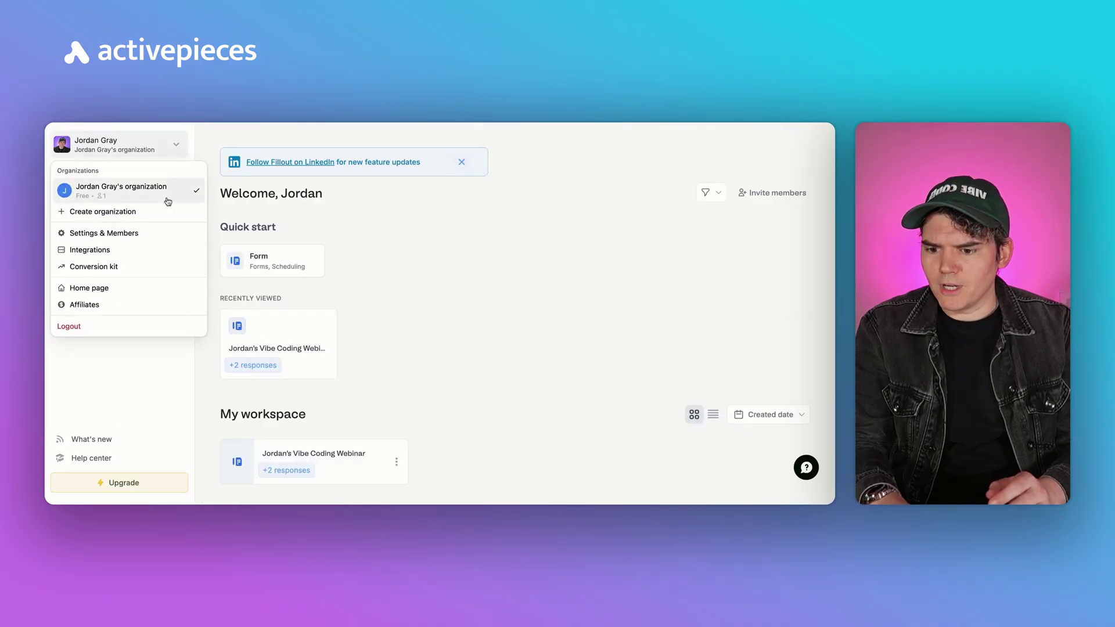
{"action": "left_click", "coordinate": [132, 233]}
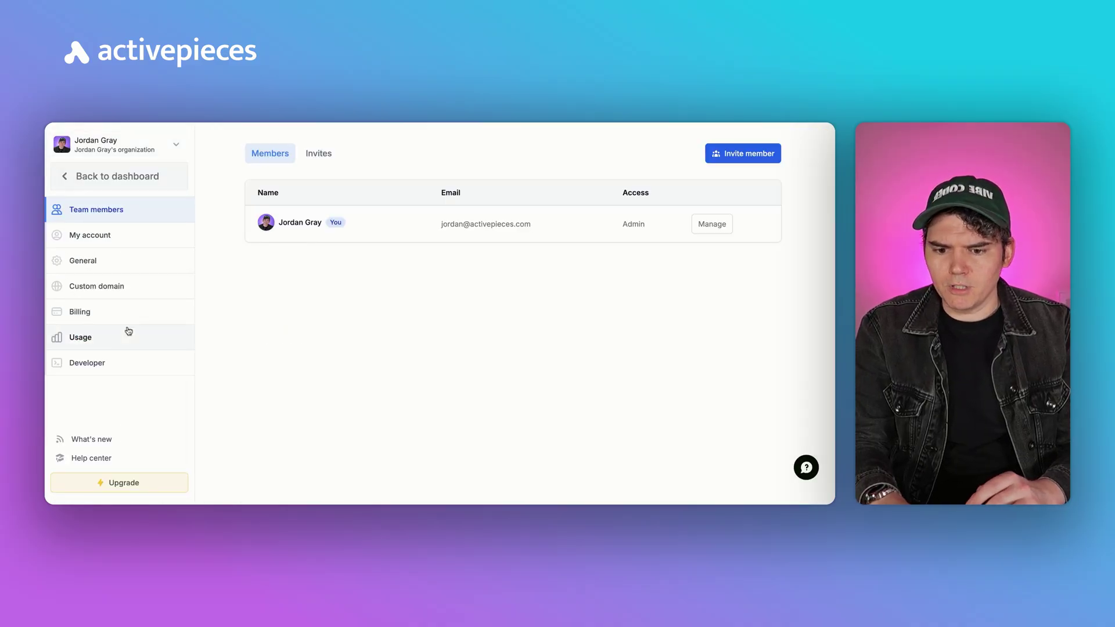
{"action": "left_click", "coordinate": [114, 361]}
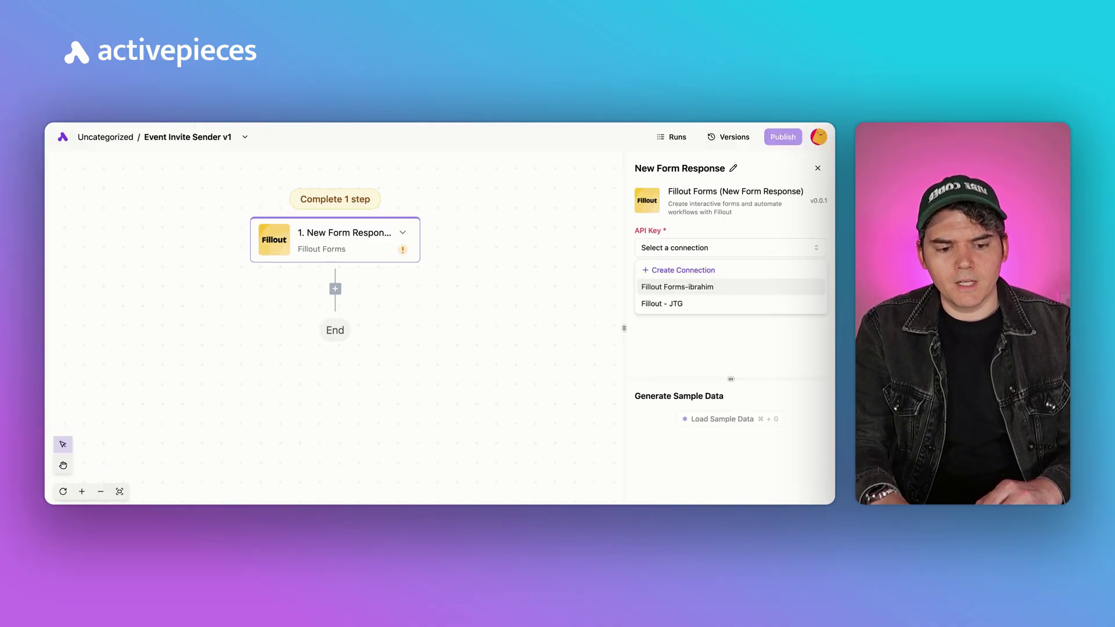
Create and save a new Fillout Forms connection using the pasted API key.
{"action": "left_click", "coordinate": [694, 268]}
{"action": "left_click", "coordinate": [393, 390]}
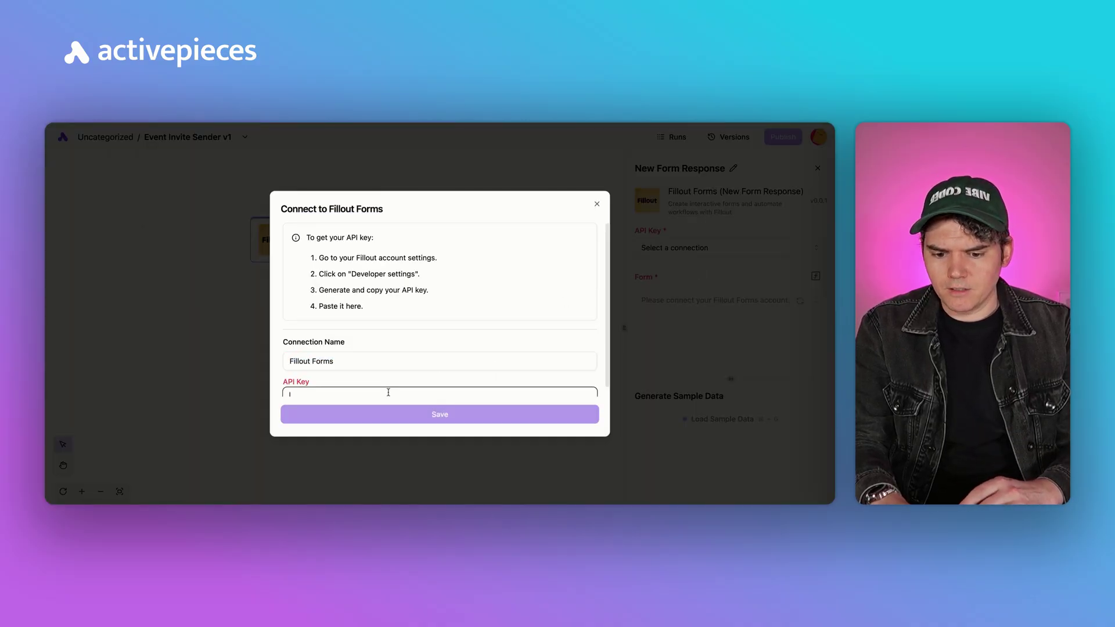
{"action": "key", "text": "super+v"}
{"action": "left_click", "coordinate": [477, 415]}
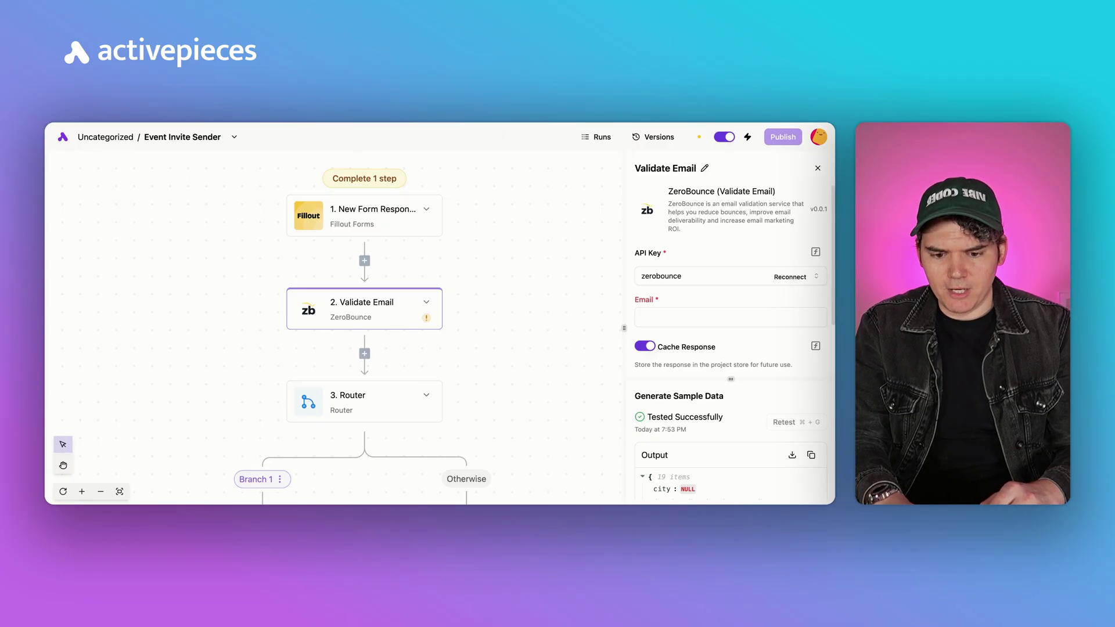
Map the form response's questions [2] value into Validate Email's Email field and check the valid status.
{"action": "left_click", "coordinate": [665, 316]}
{"action": "scroll", "coordinate": [549, 384], "scroll_direction": "down", "scroll_amount": 2}
{"action": "left_click", "coordinate": [550, 380]}
{"action": "scroll", "coordinate": [549, 411], "scroll_direction": "down", "scroll_amount": 2}
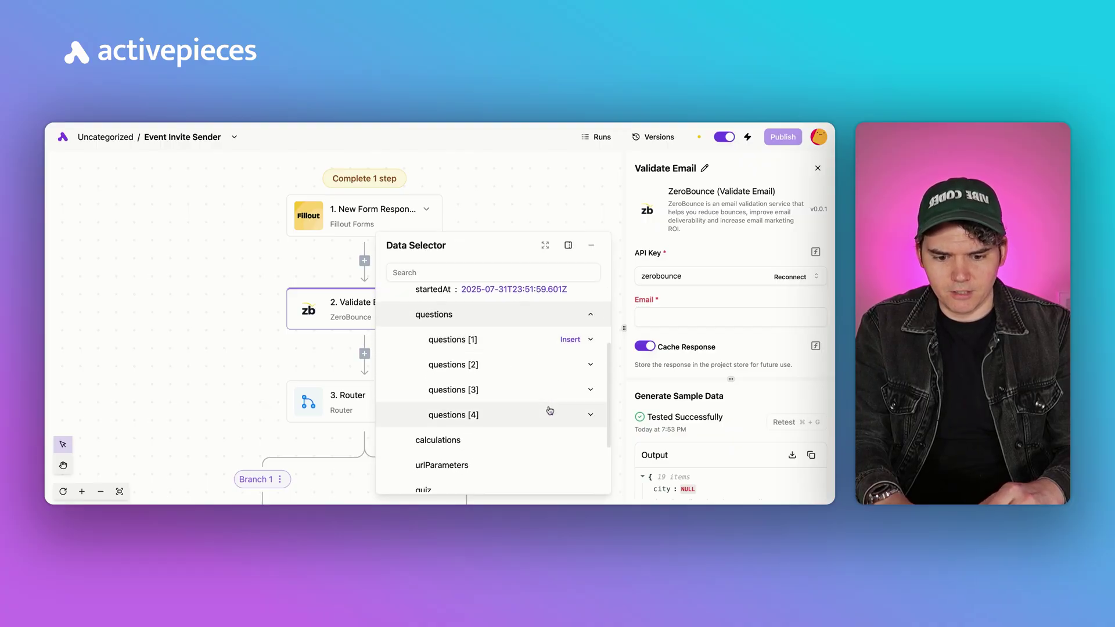
{"action": "left_click", "coordinate": [588, 366]}
{"action": "scroll", "coordinate": [583, 380], "scroll_direction": "down", "scroll_amount": 2}
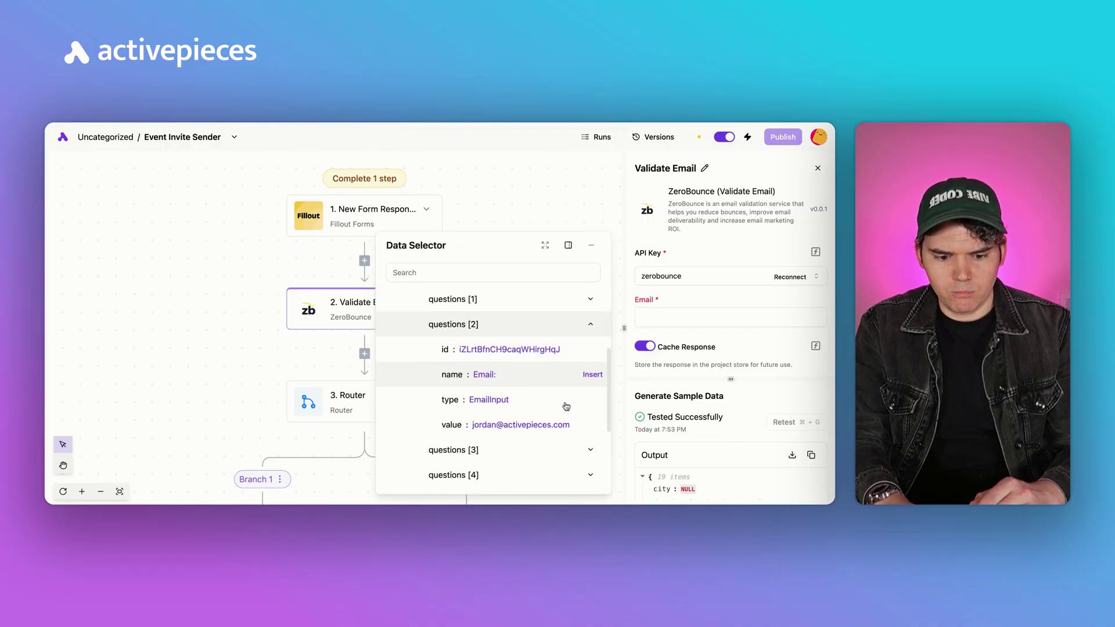
{"action": "left_click", "coordinate": [592, 425]}
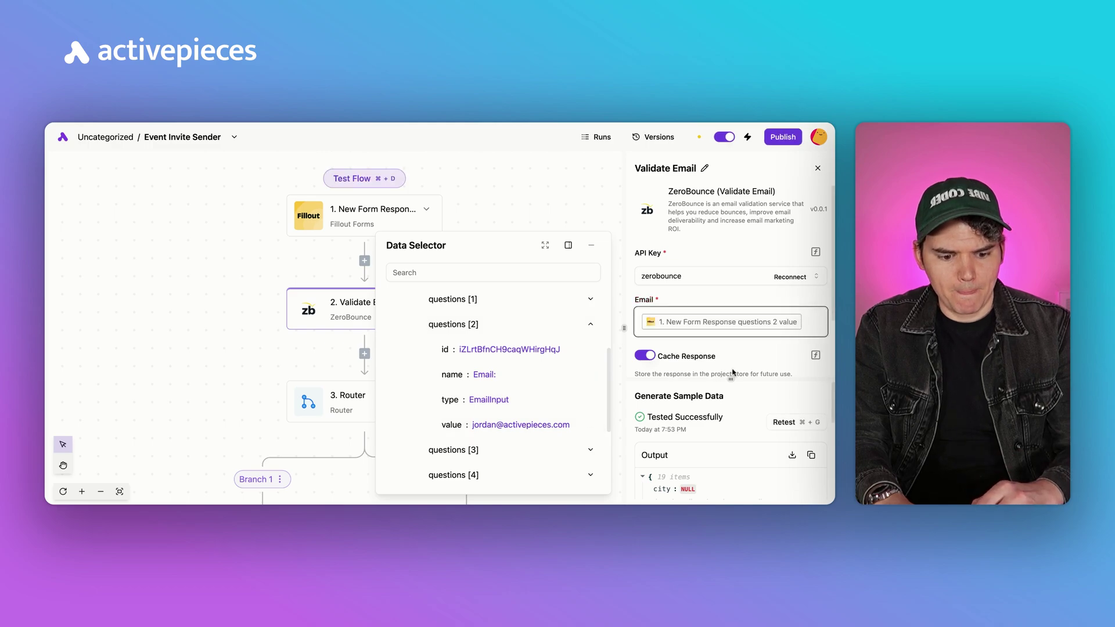
{"action": "scroll", "coordinate": [731, 441], "scroll_direction": "down", "scroll_amount": 3}
{"action": "scroll", "coordinate": [737, 443], "scroll_direction": "down", "scroll_amount": 1}
{"action": "triple_click", "coordinate": [736, 429]}
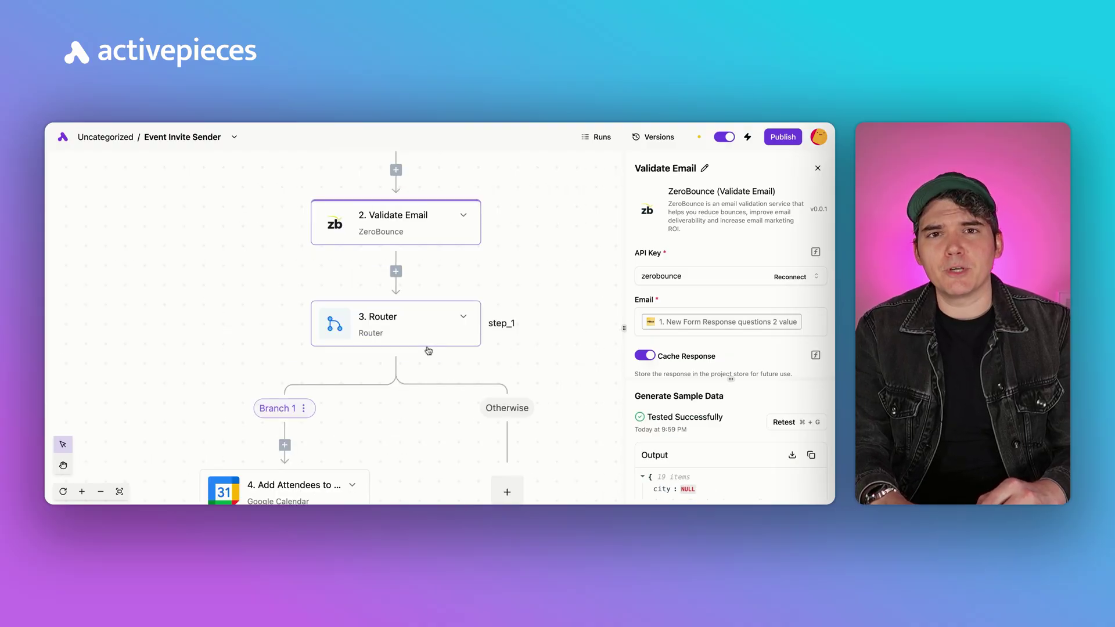
Check the Router's Branch 1 conditions.
{"action": "left_click", "coordinate": [433, 342]}
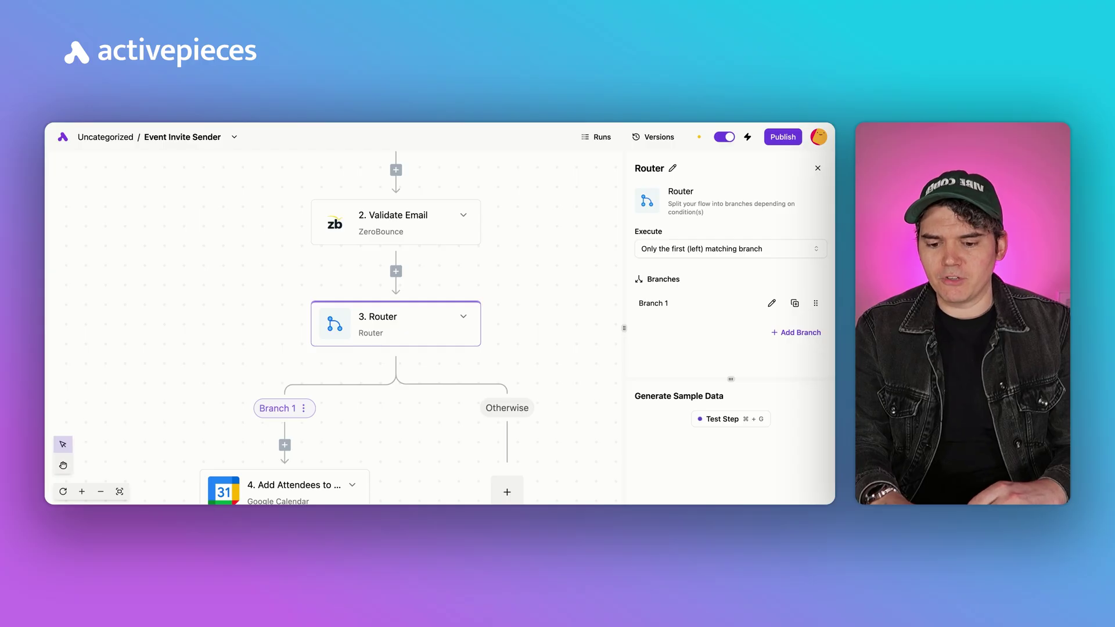
{"action": "left_click", "coordinate": [284, 379]}
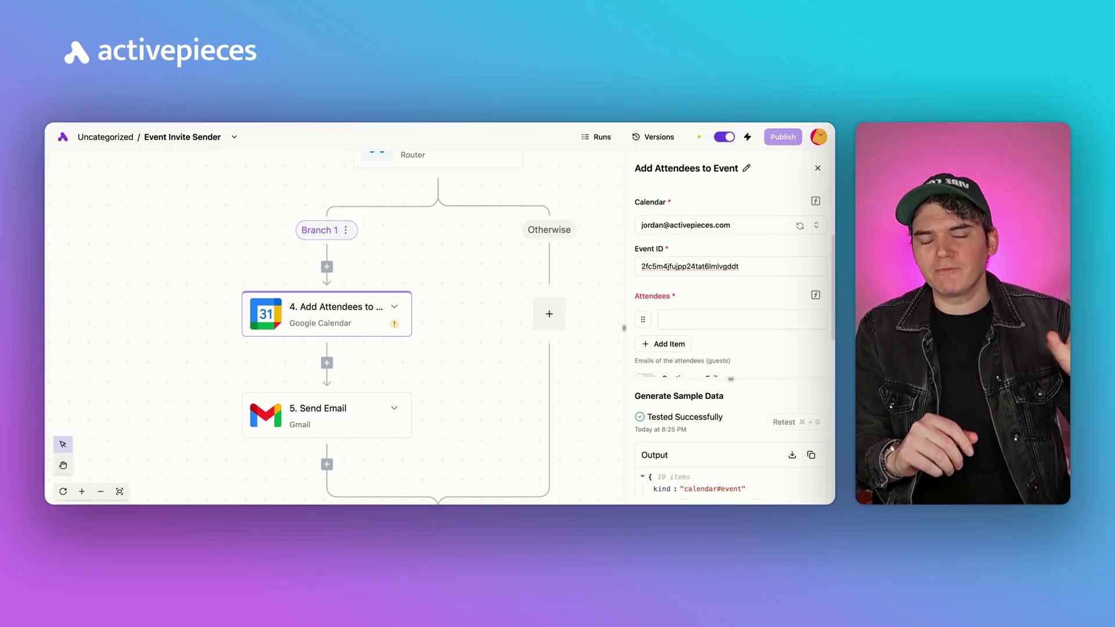
{"action": "scroll", "coordinate": [725, 265], "scroll_direction": "up", "scroll_amount": 3}
{"action": "scroll", "coordinate": [725, 267], "scroll_direction": "down", "scroll_amount": 1}
Set the Add Attendees step's attendee to the form's questions [2] email answer.
{"action": "left_click", "coordinate": [749, 319]}
{"action": "scroll", "coordinate": [749, 323], "scroll_direction": "down", "scroll_amount": 2}
{"action": "left_click", "coordinate": [704, 334]}
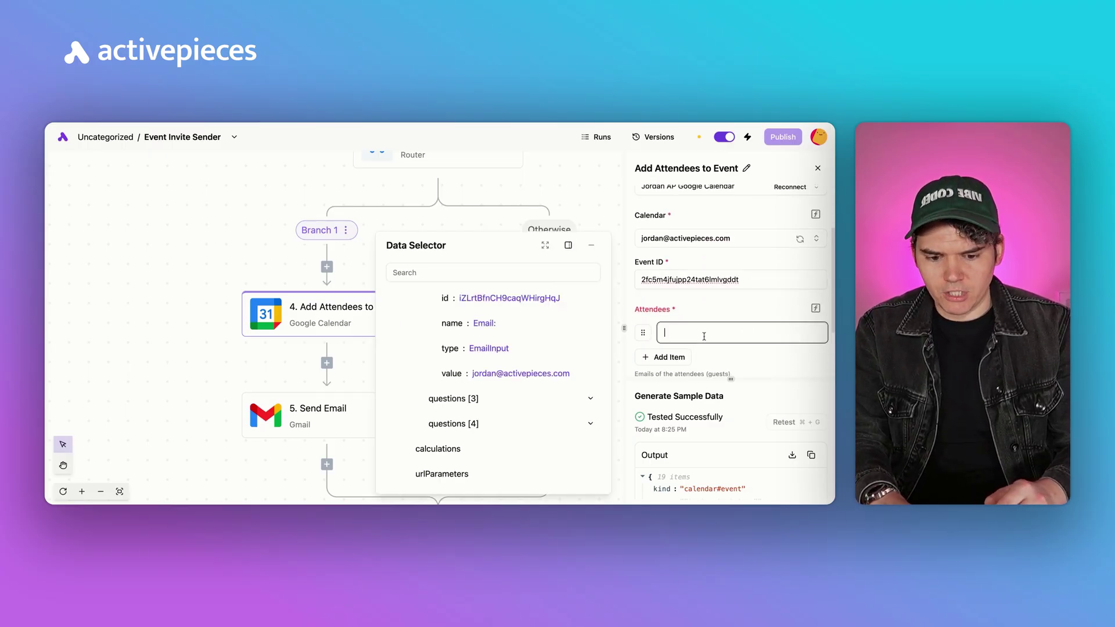
{"action": "scroll", "coordinate": [589, 363], "scroll_direction": "up", "scroll_amount": 5}
{"action": "scroll", "coordinate": [591, 368], "scroll_direction": "down", "scroll_amount": 5}
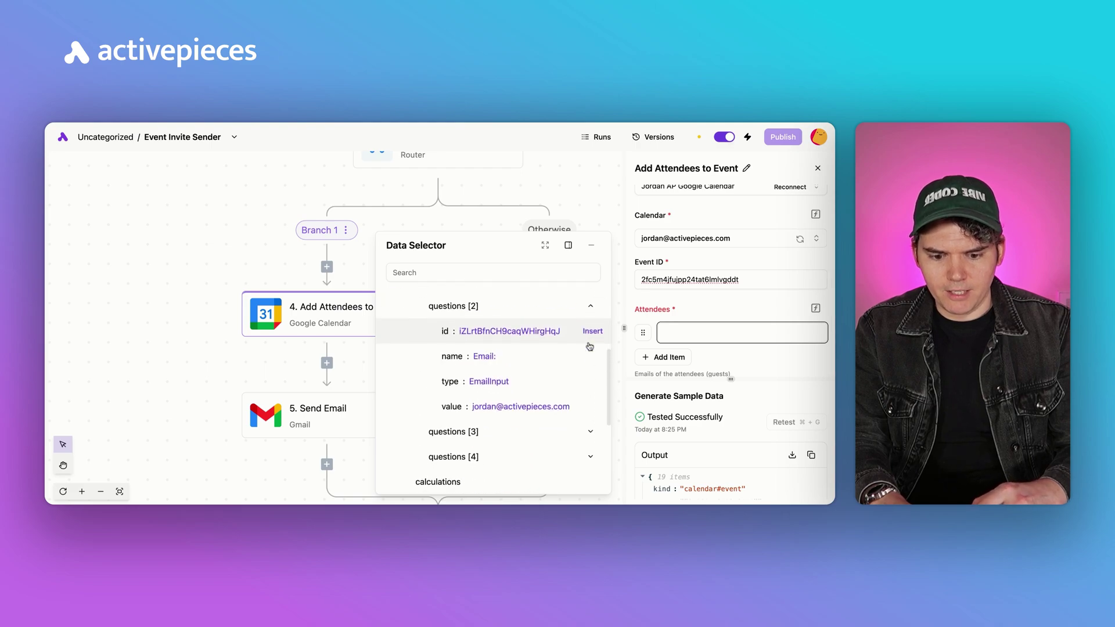
{"action": "left_click", "coordinate": [592, 383]}
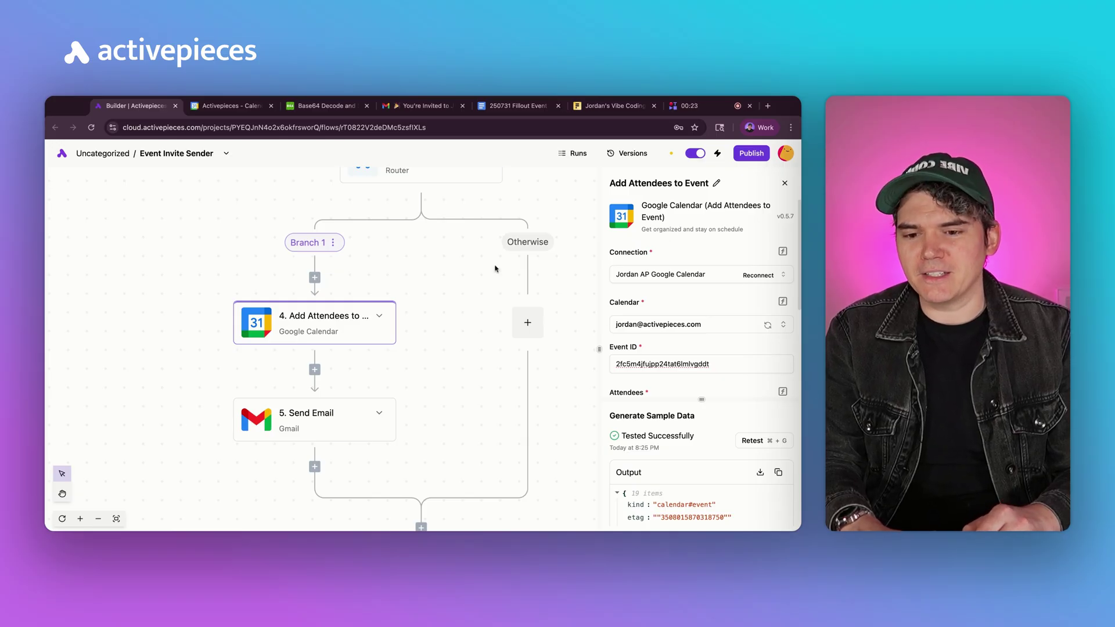
Open the Vibe Coding Webinar event's edit page and select the encoded identifier after eventedit/ in its URL.
{"action": "left_click", "coordinate": [228, 106]}
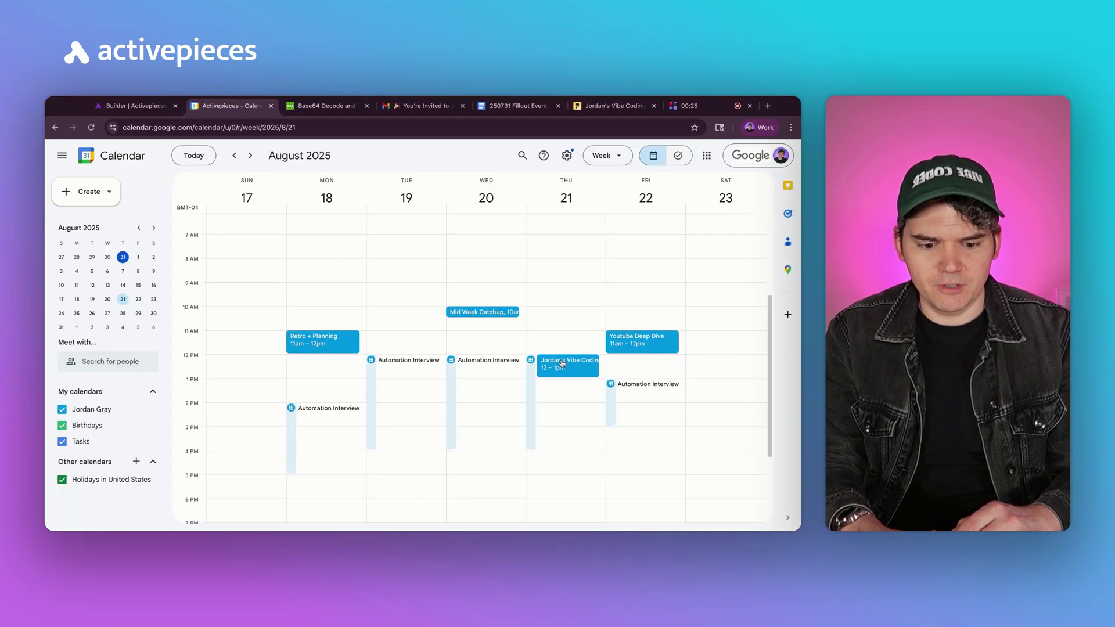
{"action": "left_click", "coordinate": [562, 364]}
{"action": "left_click", "coordinate": [443, 181]}
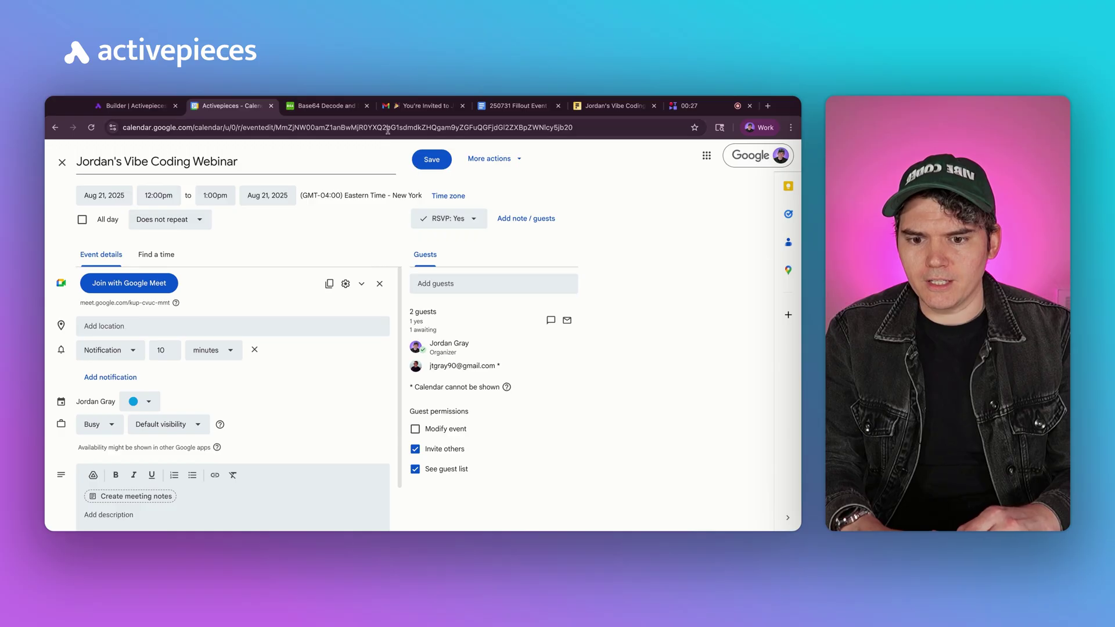
{"action": "left_click", "coordinate": [352, 122]}
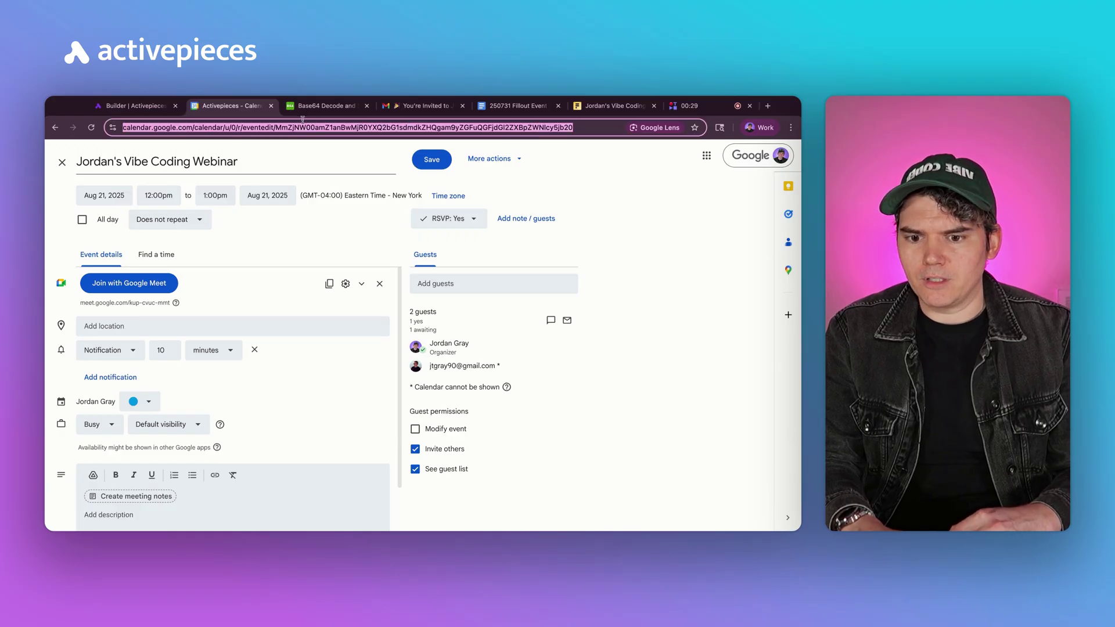
{"action": "left_click_drag", "start_coordinate": [572, 127], "coordinate": [281, 127]}
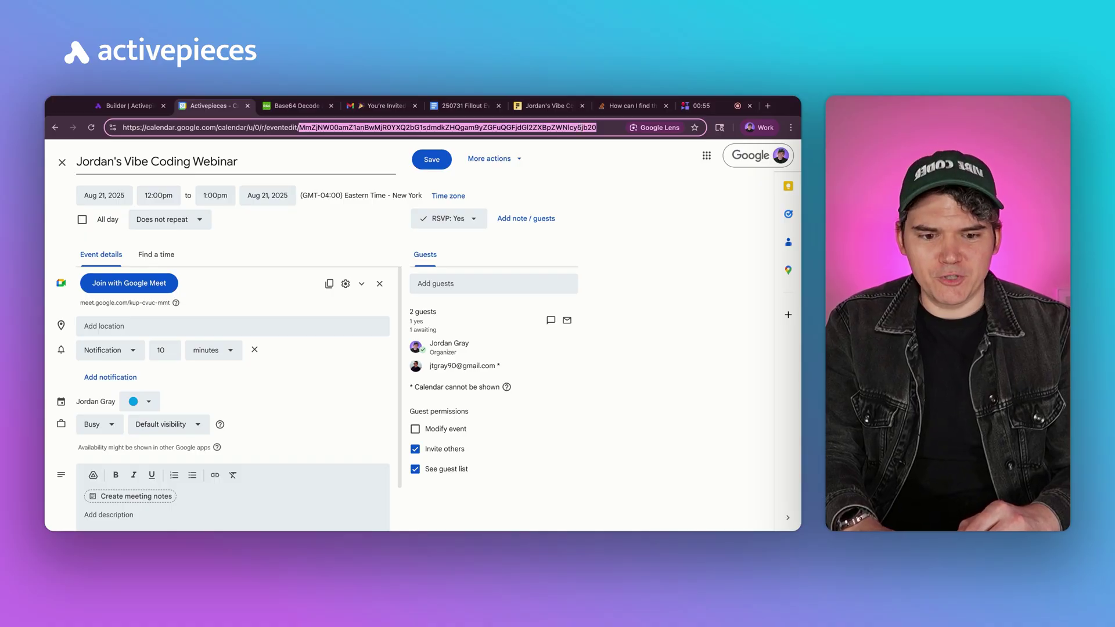
Base64-decode the identifier to get event ID 2fc5m4jfujpp24tat6lmlvgddt, then return to the flow builder.
{"action": "left_click", "coordinate": [302, 107]}
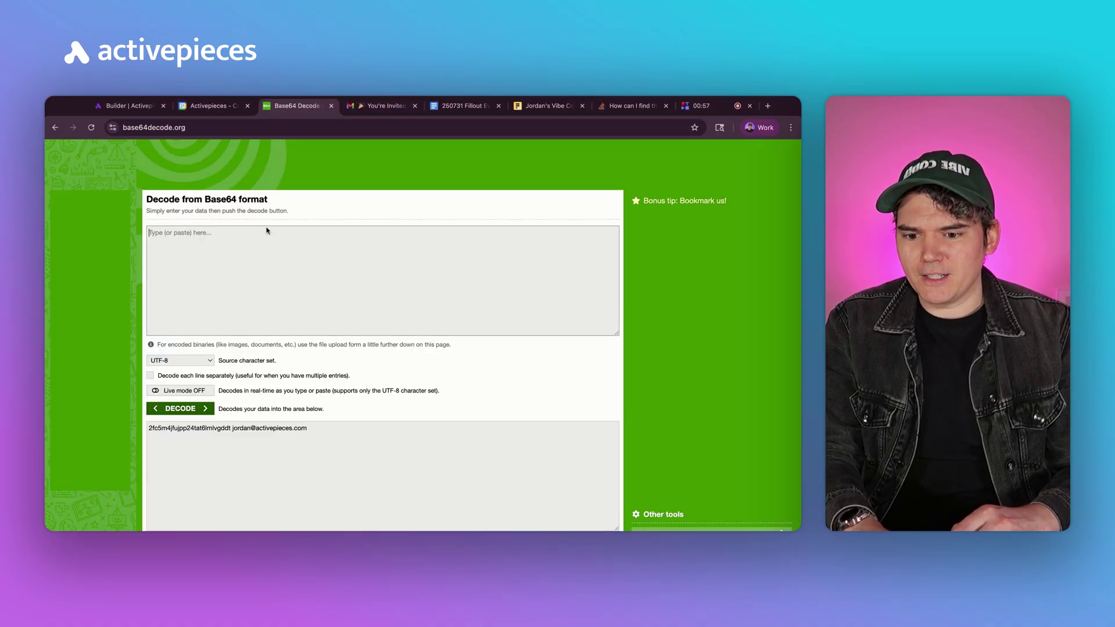
{"action": "left_click", "coordinate": [250, 253]}
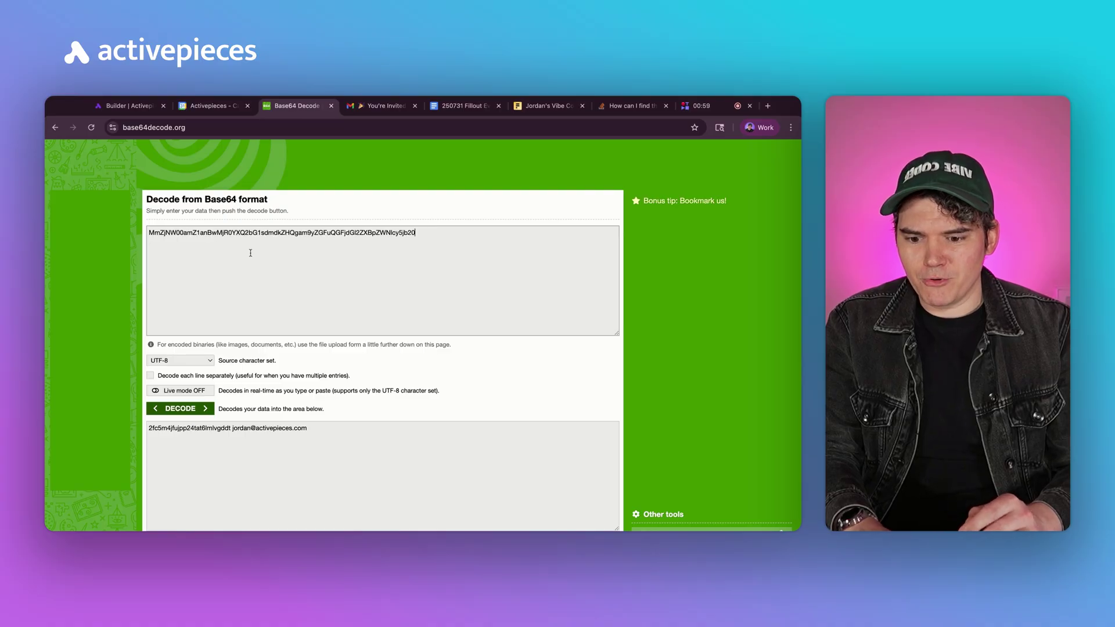
{"action": "scroll", "coordinate": [351, 411], "scroll_direction": "down", "scroll_amount": 1}
{"action": "left_click", "coordinate": [351, 411]}
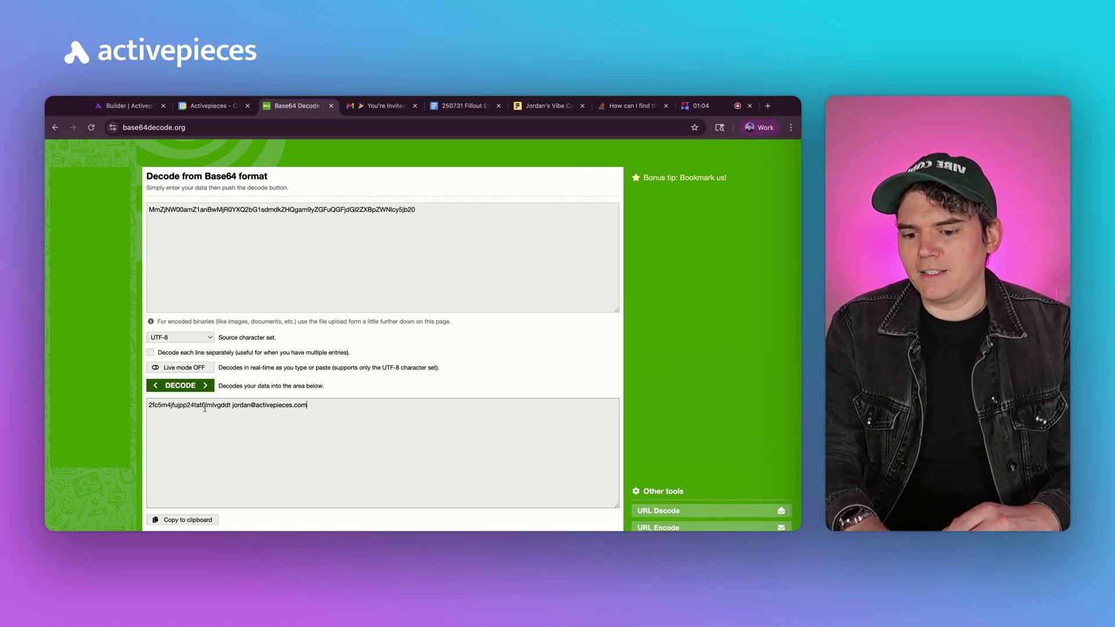
{"action": "double_click", "coordinate": [211, 410]}
{"action": "left_click", "coordinate": [320, 407]}
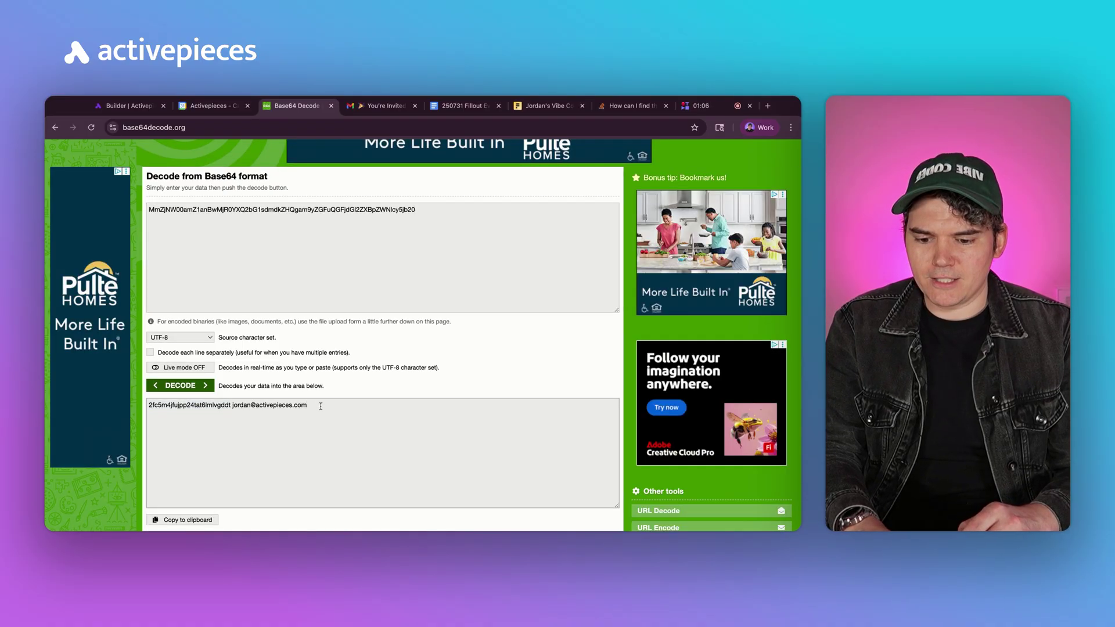
{"action": "double_click", "coordinate": [196, 407]}
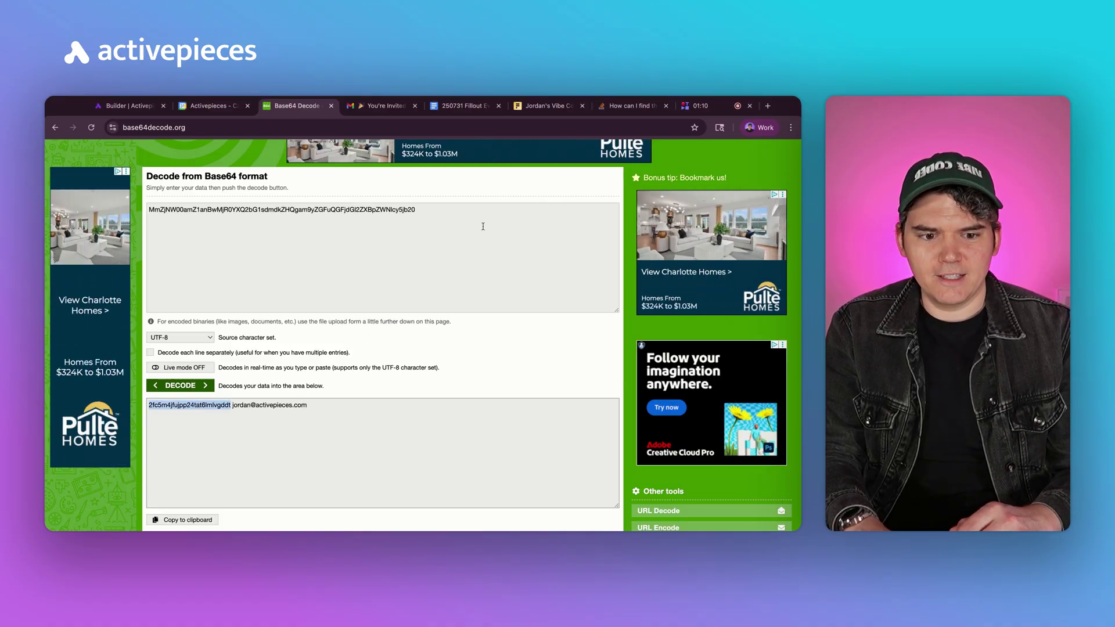
{"action": "left_click", "coordinate": [125, 106]}
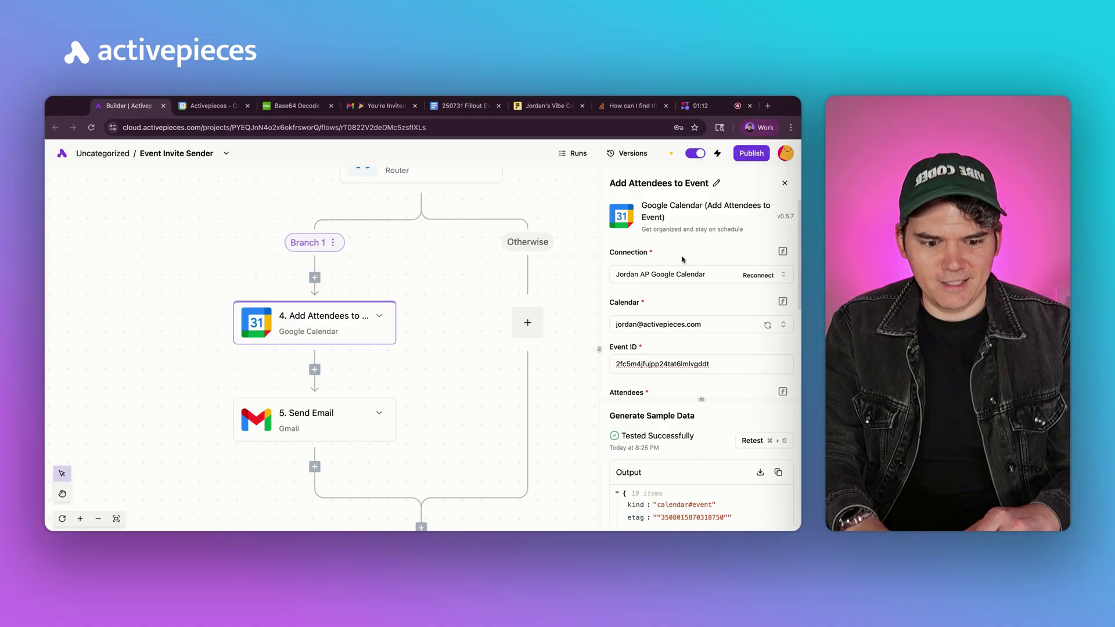
Compare the Event ID field's value, then open the 5. Send Email step.
{"action": "double_click", "coordinate": [679, 364]}
{"action": "left_click", "coordinate": [740, 371]}
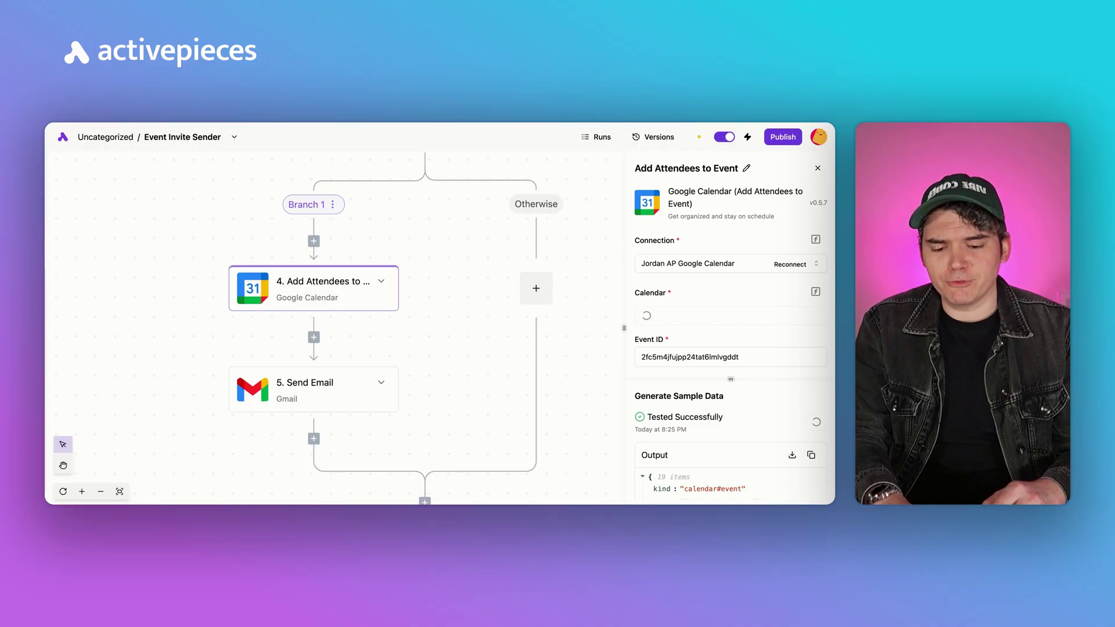
{"action": "left_click", "coordinate": [366, 384]}
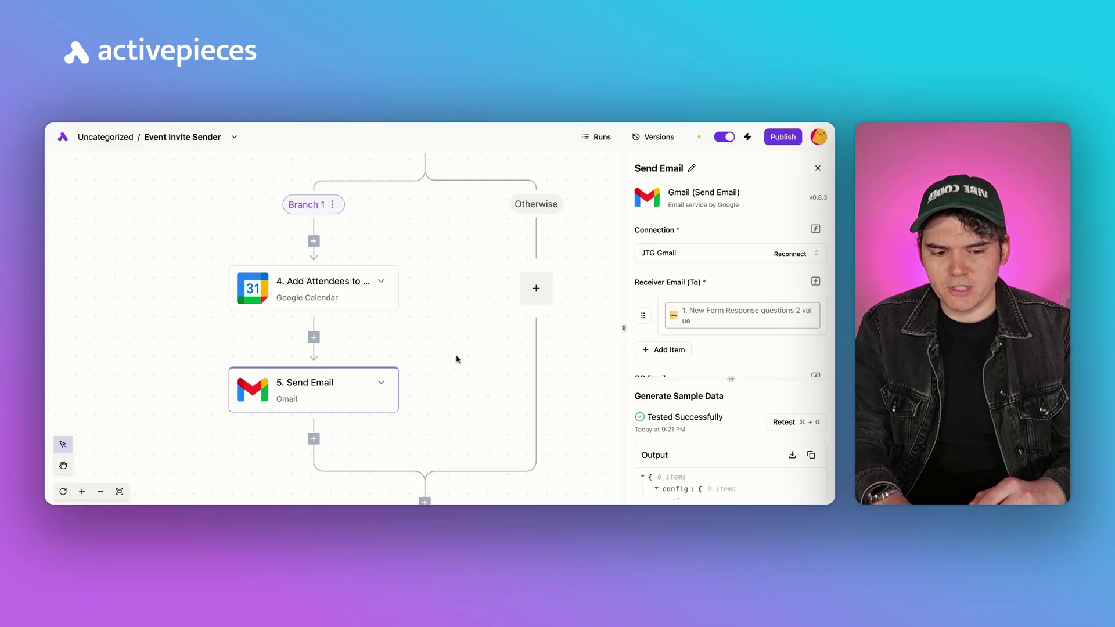
Check the Send Email receiver, subject and body, which draws on form answers 1, 4 and 3.
{"action": "left_click", "coordinate": [822, 321]}
{"action": "scroll", "coordinate": [586, 354], "scroll_direction": "up", "scroll_amount": 5}
{"action": "scroll", "coordinate": [587, 355], "scroll_direction": "down", "scroll_amount": 2}
{"action": "scroll", "coordinate": [725, 366], "scroll_direction": "down", "scroll_amount": 1}
{"action": "scroll", "coordinate": [725, 366], "scroll_direction": "down", "scroll_amount": 2}
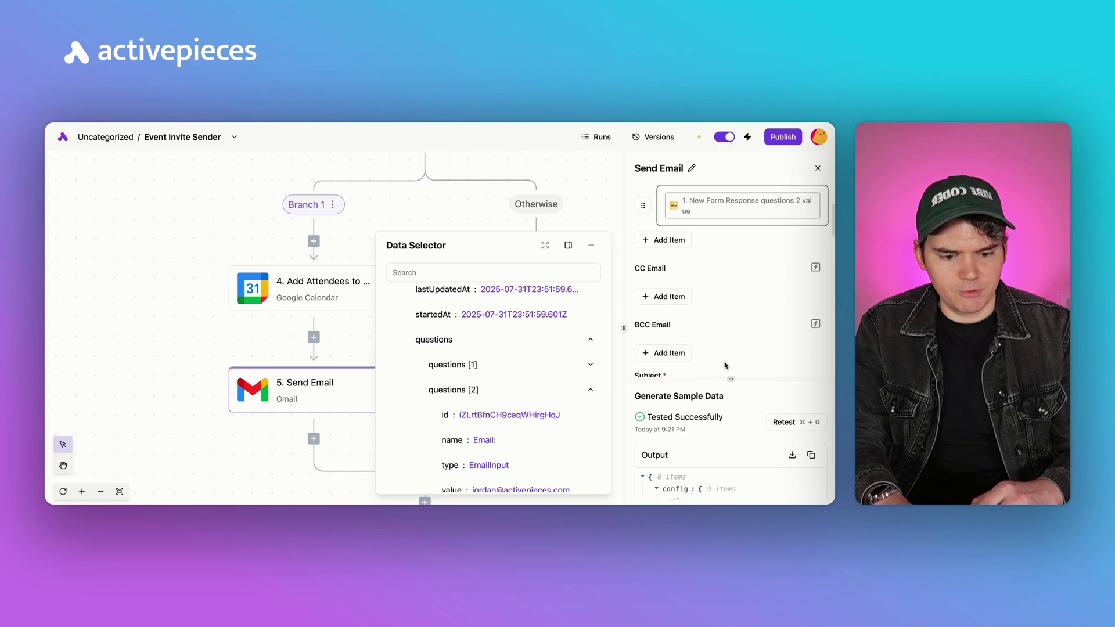
{"action": "scroll", "coordinate": [728, 325], "scroll_direction": "down", "scroll_amount": 4}
{"action": "left_click", "coordinate": [767, 231]}
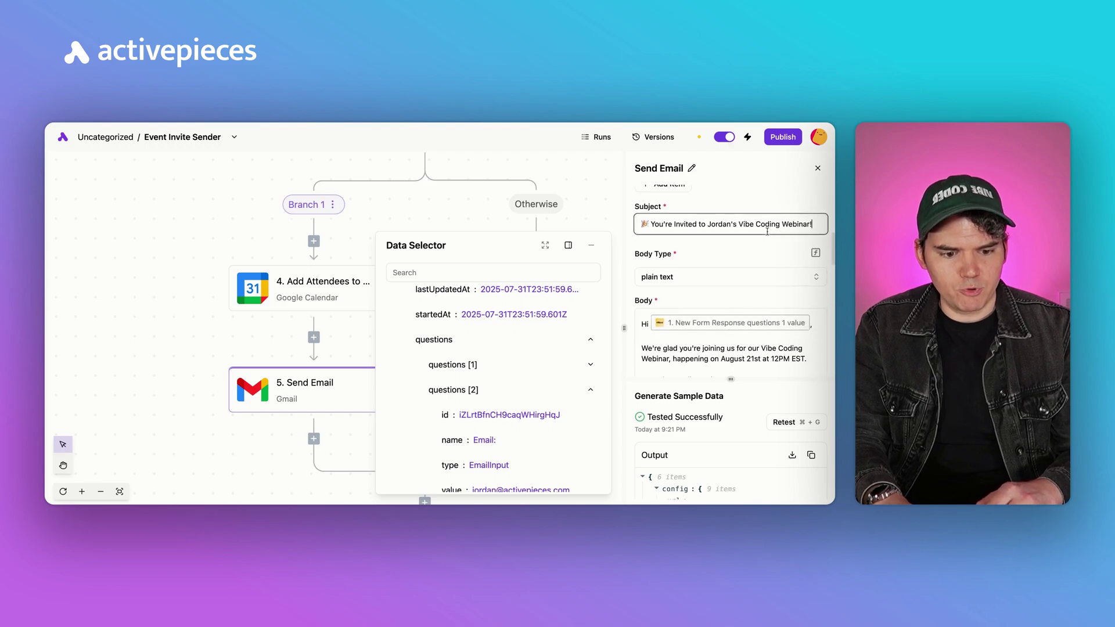
{"action": "scroll", "coordinate": [761, 260], "scroll_direction": "down", "scroll_amount": 1}
{"action": "left_click", "coordinate": [716, 307]}
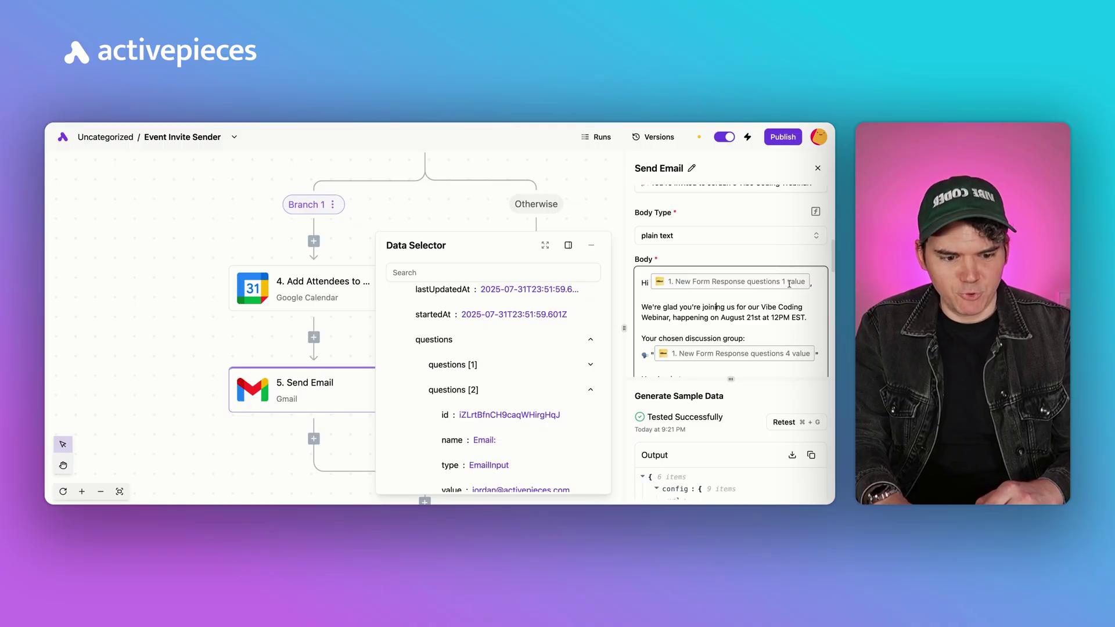
{"action": "scroll", "coordinate": [778, 294], "scroll_direction": "down", "scroll_amount": 1}
{"action": "scroll", "coordinate": [782, 310], "scroll_direction": "down", "scroll_amount": 2}
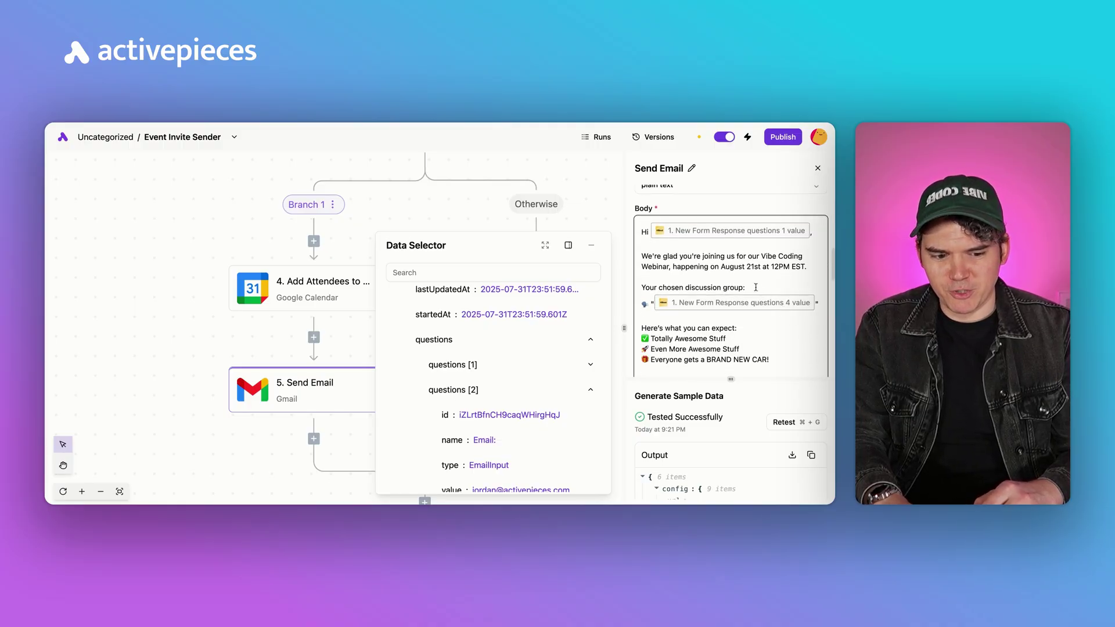
{"action": "scroll", "coordinate": [723, 324], "scroll_direction": "down", "scroll_amount": 4}
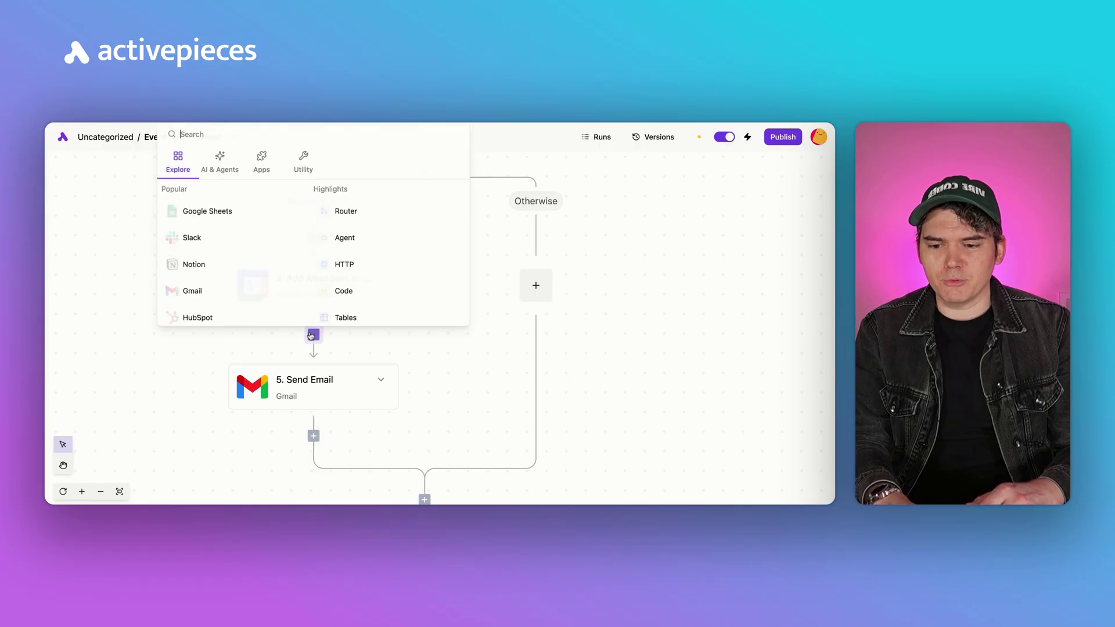
Insert a Text AI 'Ask AI' step before Send Email, then open Fillout's Integrate page.
{"action": "left_click", "coordinate": [228, 155]}
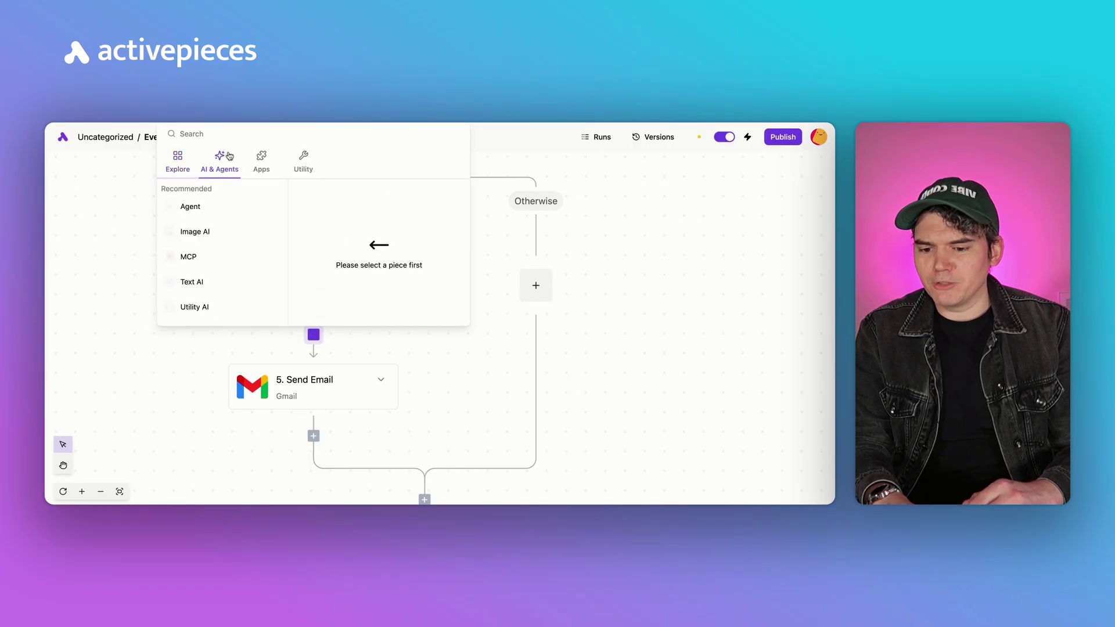
{"action": "mouse_move", "coordinate": [215, 285]}
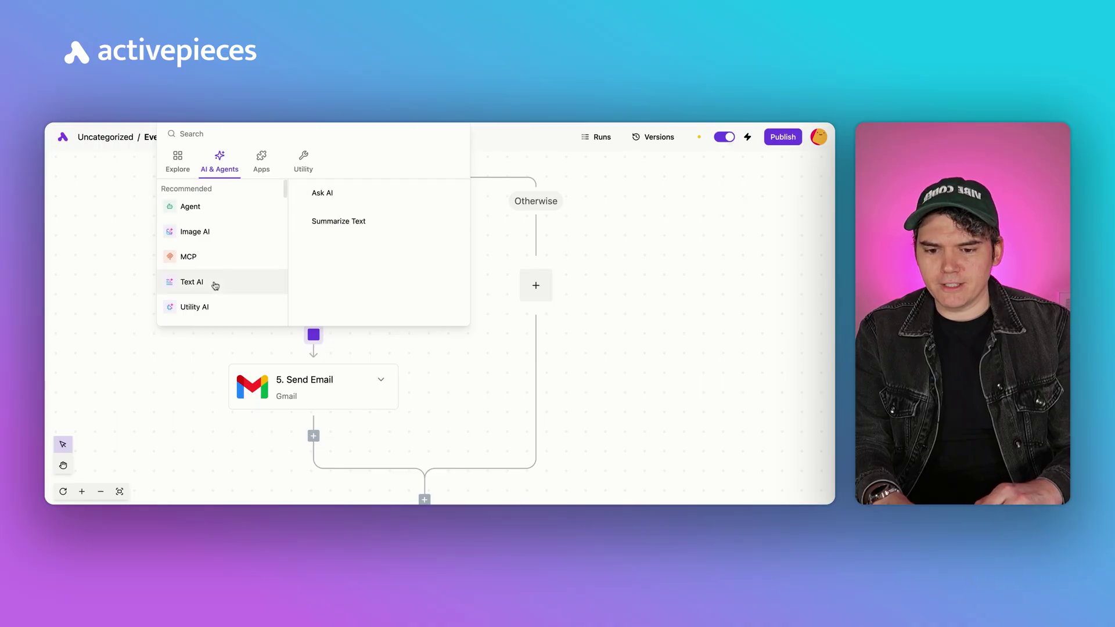
{"action": "left_click", "coordinate": [356, 198]}
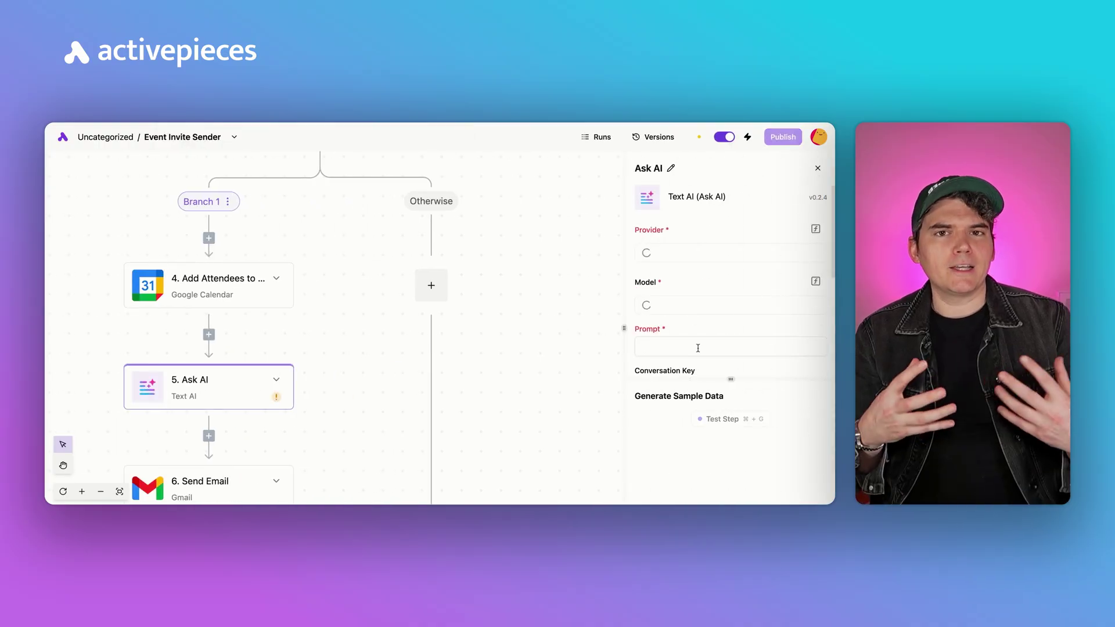
{"action": "left_click", "coordinate": [697, 347]}
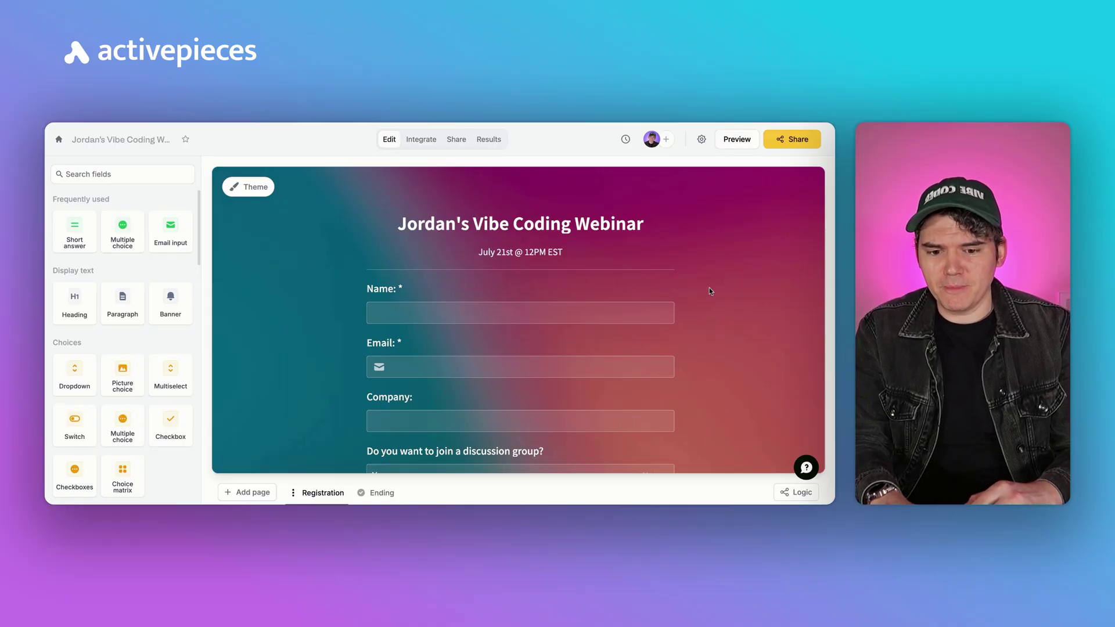
{"action": "left_click", "coordinate": [427, 146]}
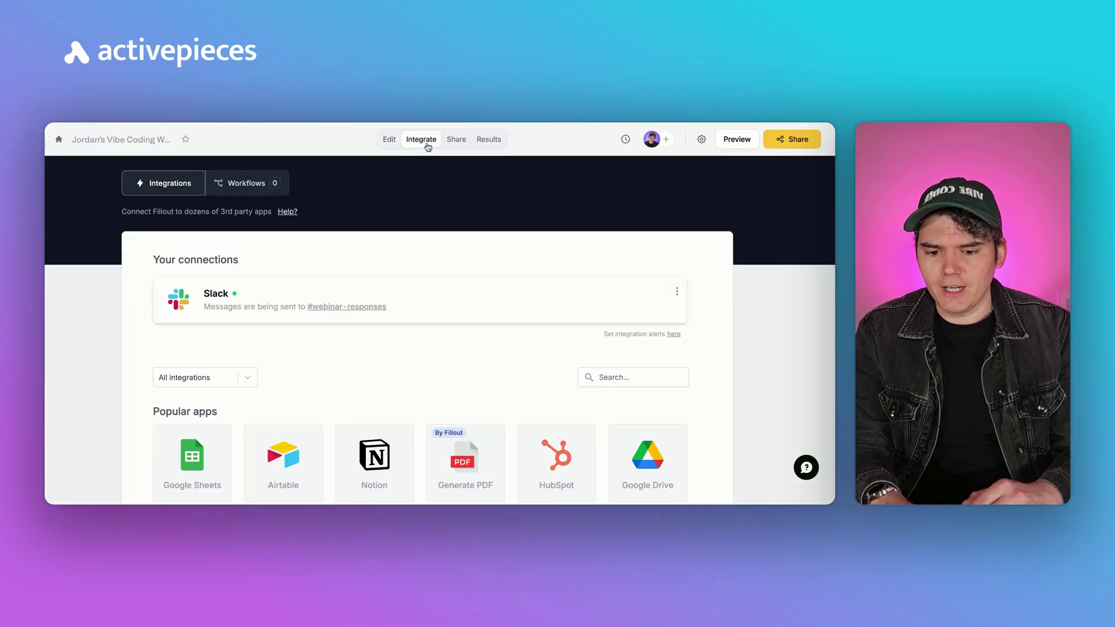